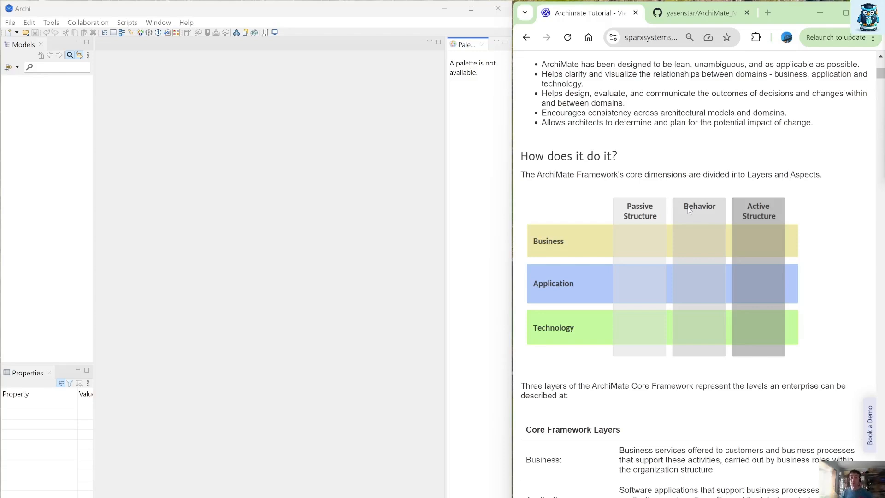
# - Review how the ArchiMate core framework and the full framework are divided into layers and aspects
pyautogui.scroll(-10, 689, 210)
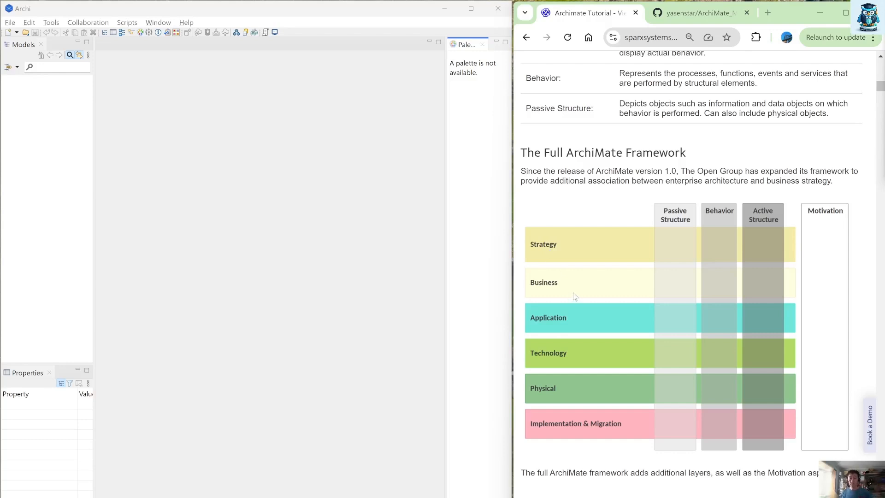
pyautogui.scroll(-3, 576, 296)
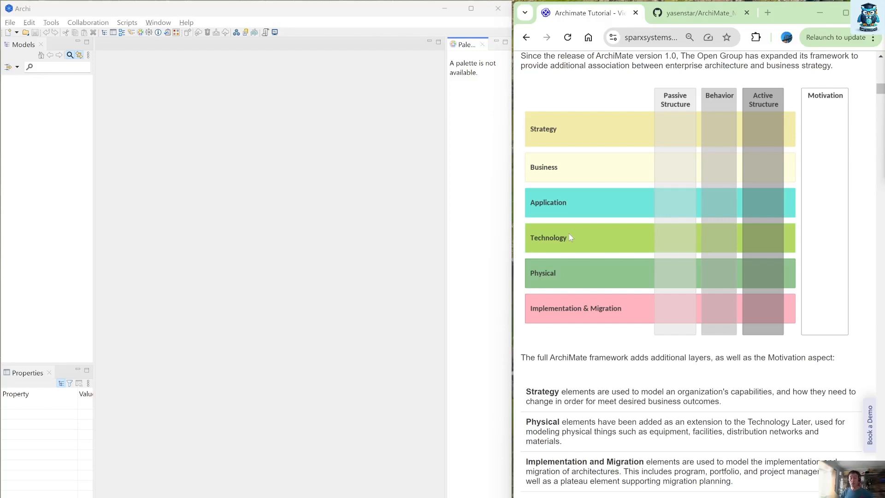
pyautogui.scroll(-3, 571, 237)
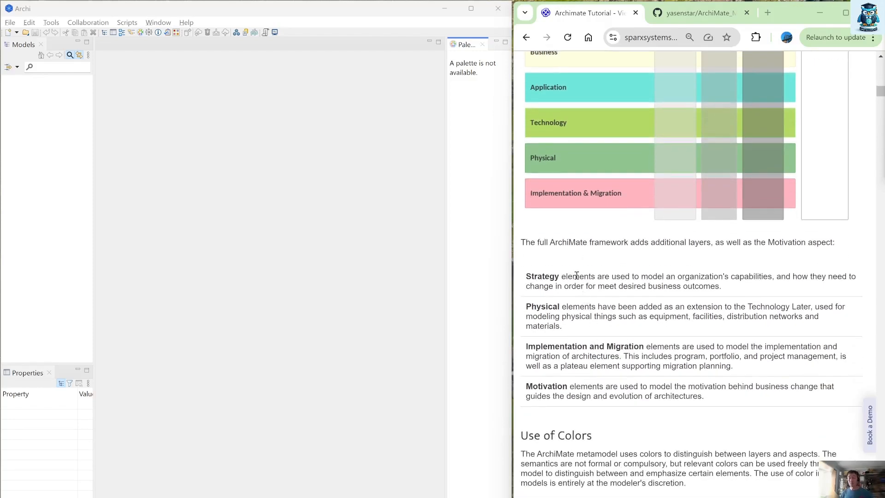
pyautogui.scroll(-1, 585, 267)
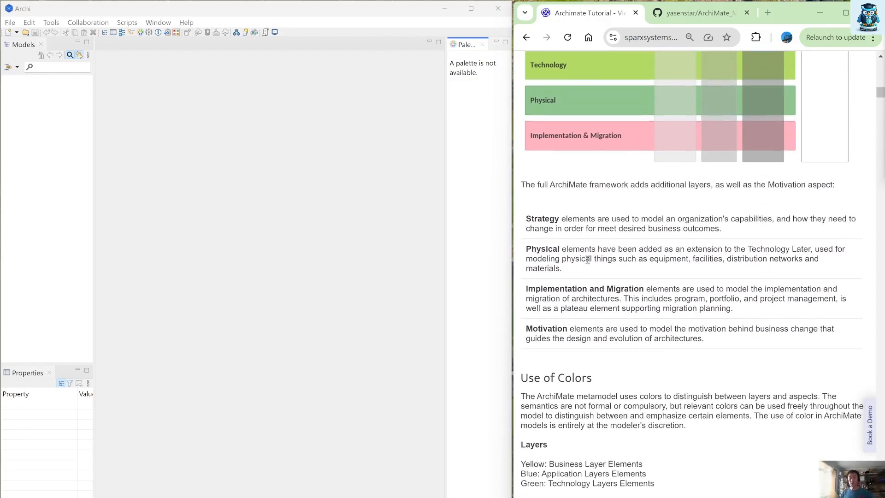
pyautogui.scroll(-1, 589, 272)
pyautogui.scroll(6, 585, 237)
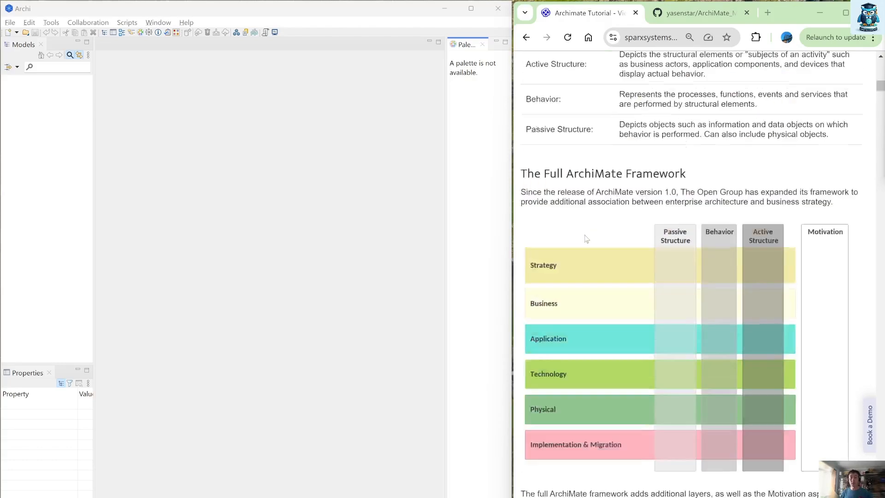
pyautogui.scroll(10, 586, 238)
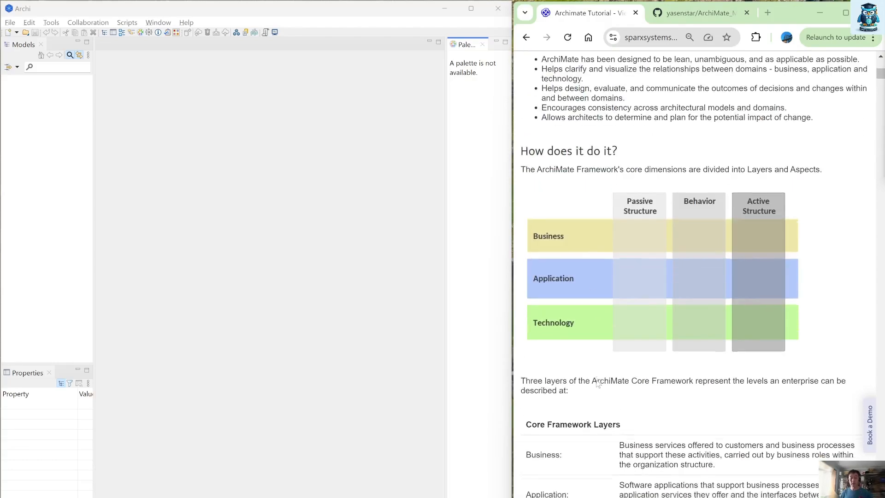
# - Read the Use of Colors section and compare its layer and aspect colors with the full framework diagram
pyautogui.scroll(-5, 598, 378)
pyautogui.scroll(-12, 596, 324)
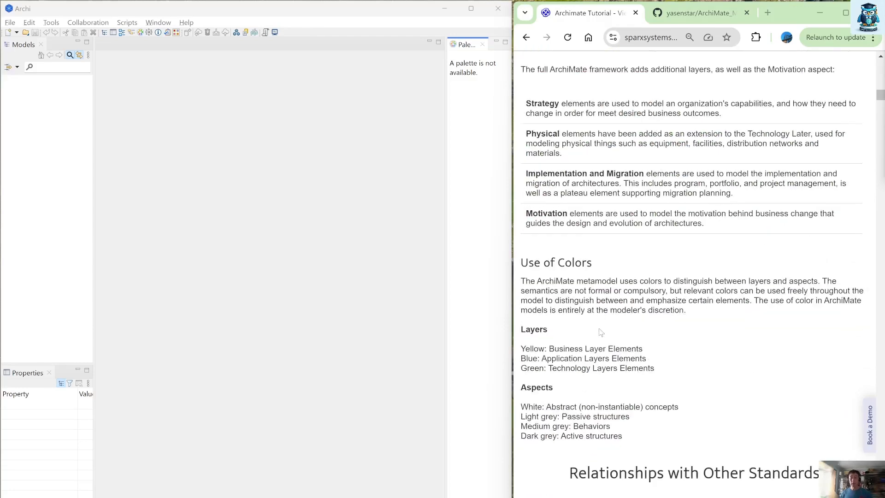
pyautogui.scroll(-3, 601, 332)
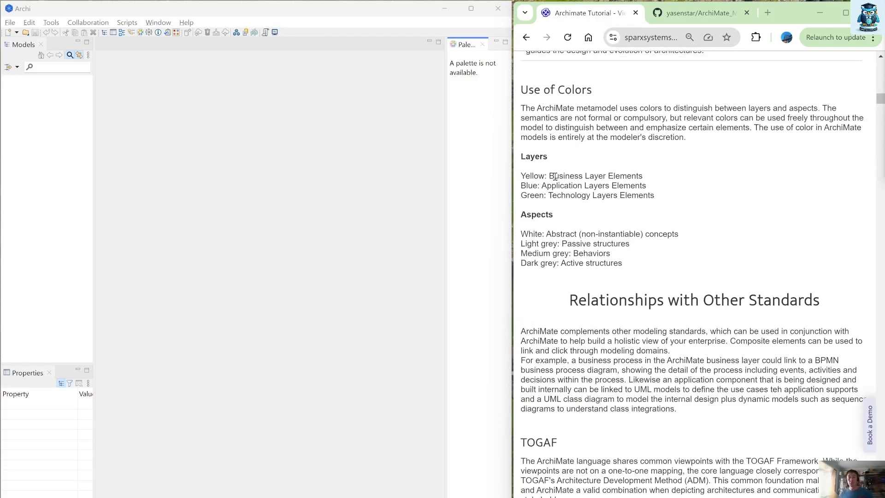
pyautogui.scroll(7, 541, 196)
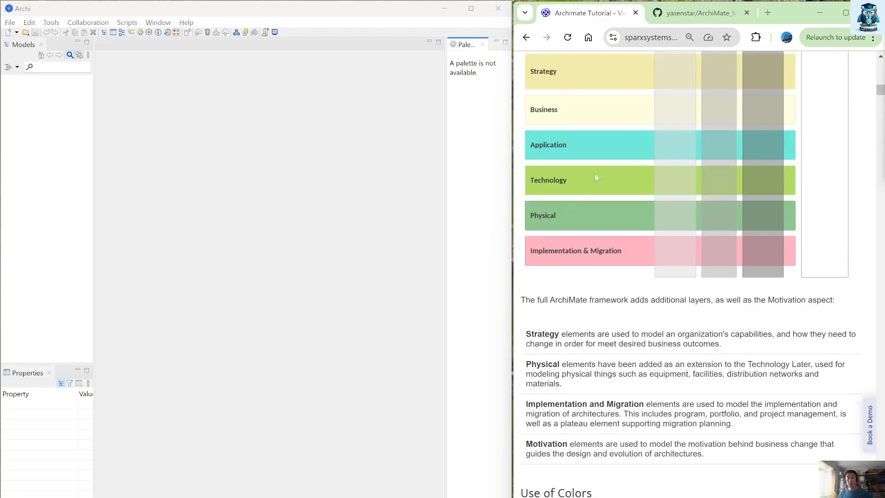
pyautogui.scroll(-5, 609, 156)
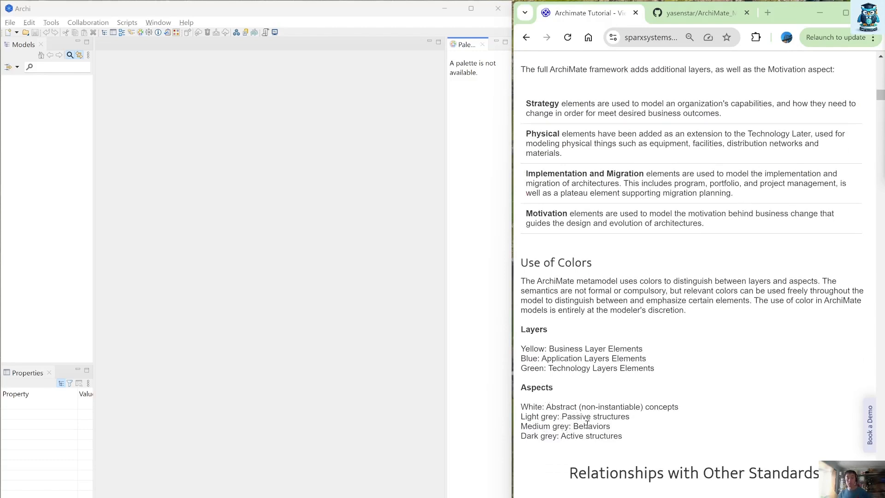
pyautogui.scroll(-1, 592, 422)
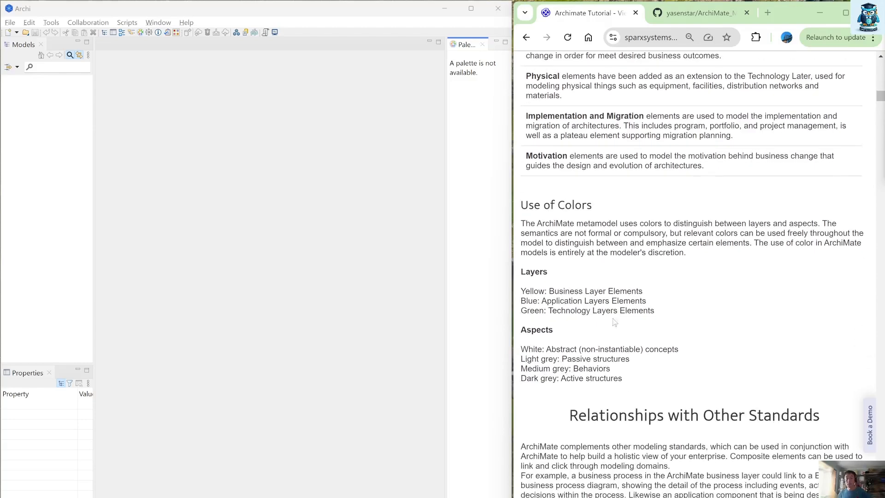
pyautogui.scroll(10, 599, 323)
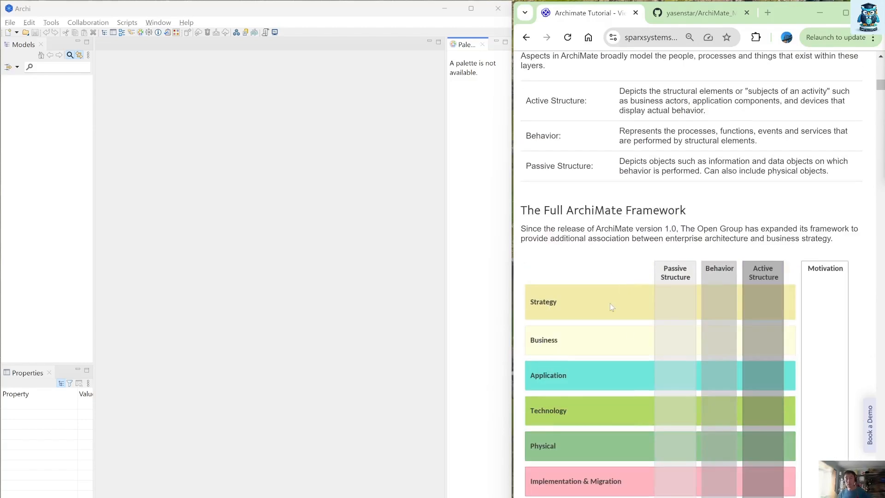
pyautogui.scroll(-15, 676, 290)
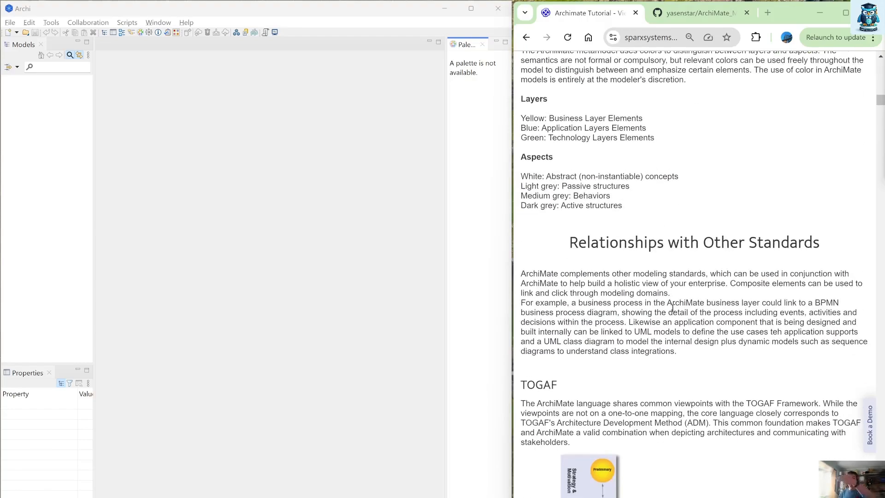
# - Read how ArchiMate relates to TOGAF, BPMN and UML, and examine the Organization Viewpoint pattern with its nested business actors
pyautogui.scroll(-3, 669, 310)
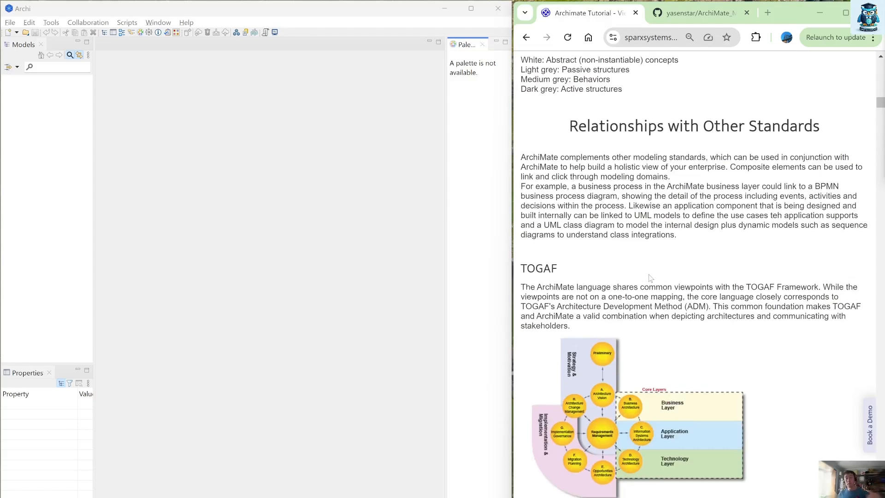
pyautogui.scroll(-3, 650, 277)
pyautogui.scroll(-8, 647, 276)
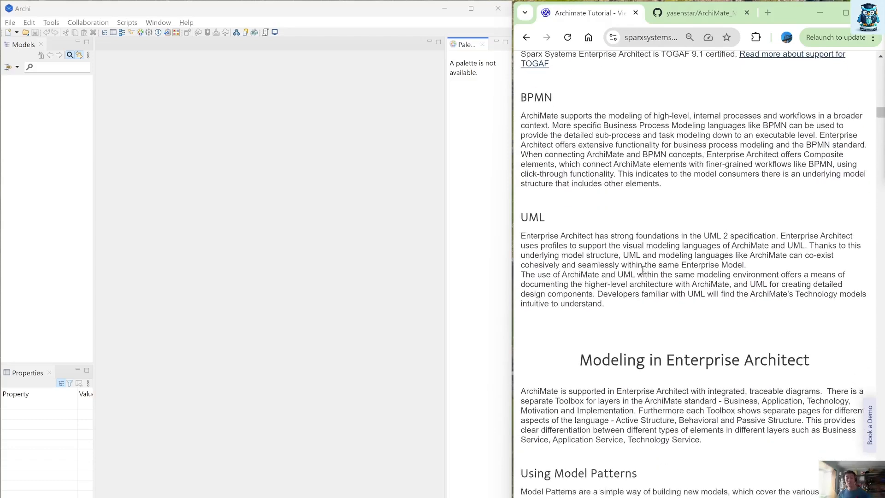
pyautogui.scroll(-8, 685, 269)
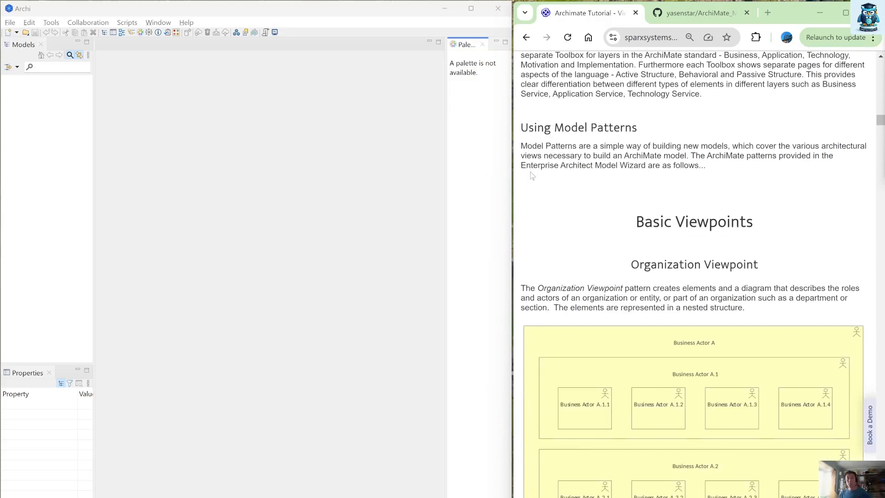
pyautogui.scroll(-1, 610, 213)
pyautogui.scroll(-3, 612, 216)
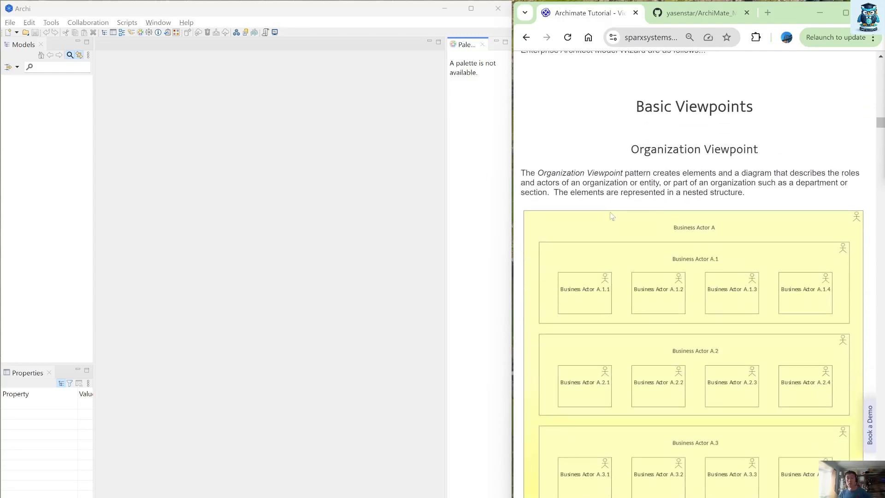
pyautogui.scroll(-1, 590, 211)
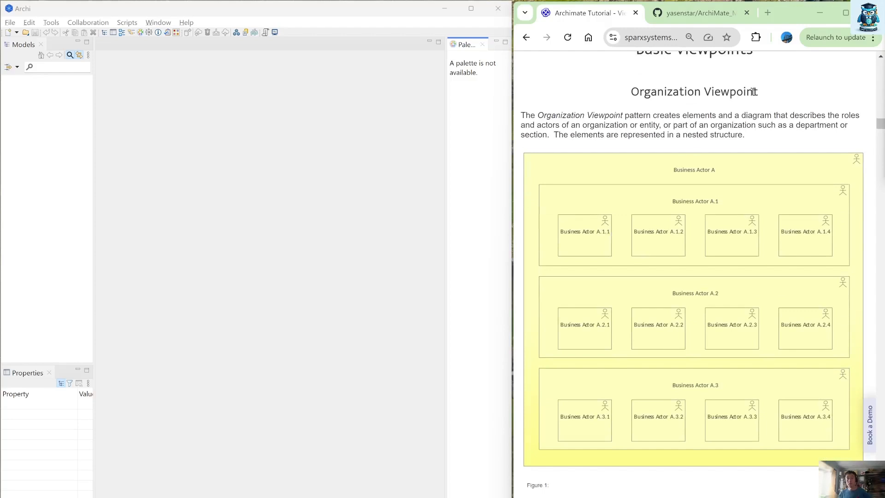
pyautogui.click(880, 55)
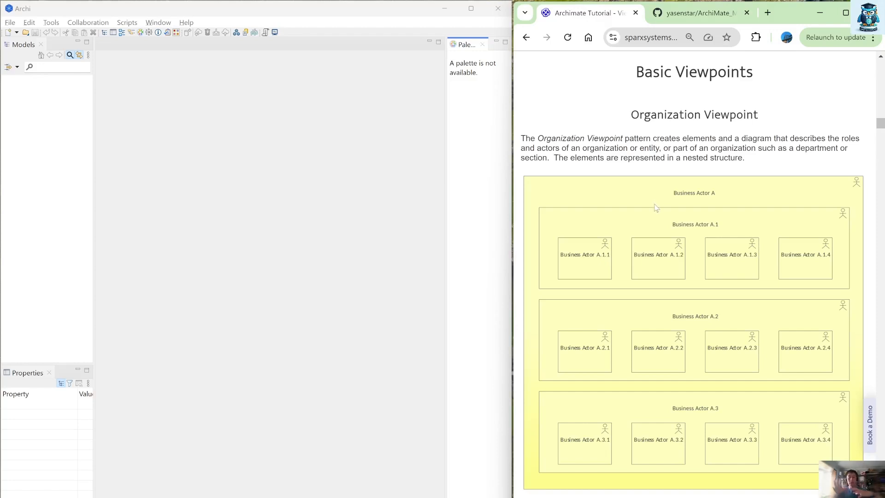
pyautogui.scroll(-3, 656, 207)
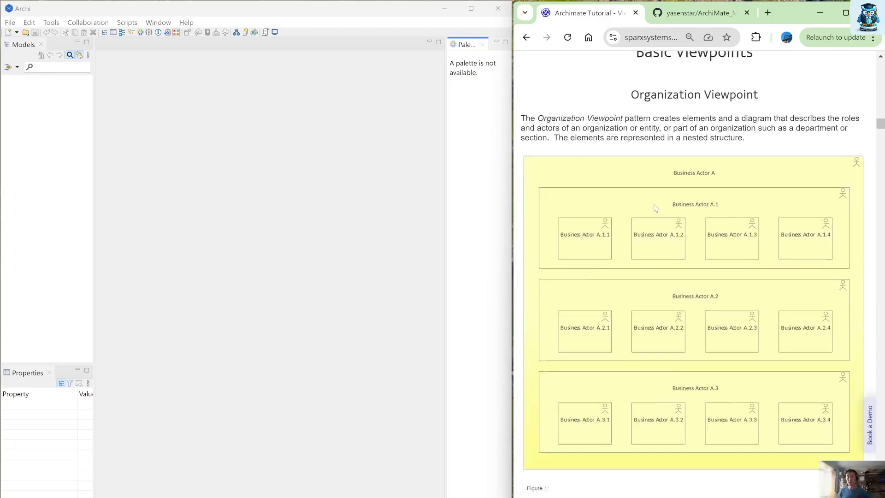
pyautogui.scroll(-2, 656, 209)
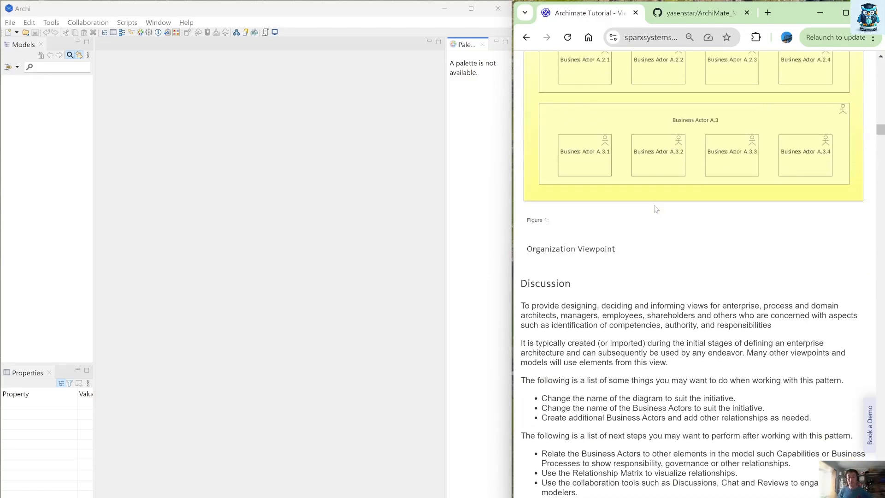
pyautogui.scroll(5, 656, 208)
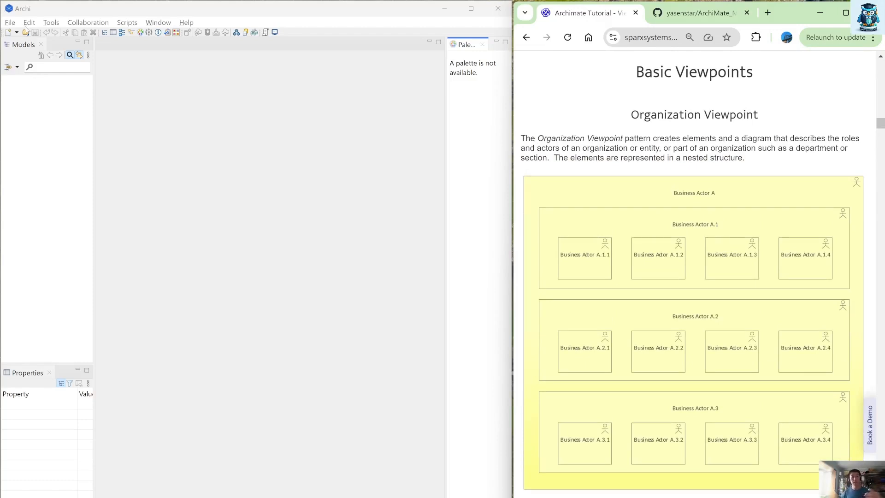
# - Switch to Archi and check its version information, closing the About window when done
pyautogui.click(187, 17)
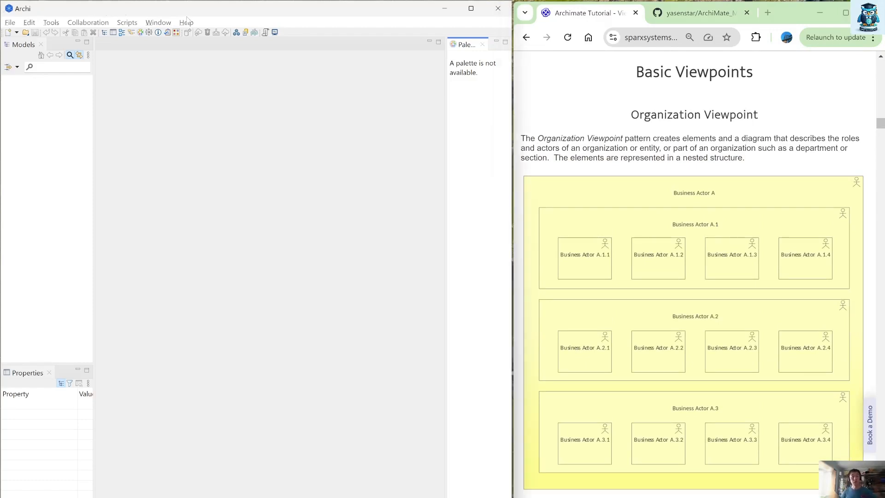
pyautogui.click(187, 22)
pyautogui.click(217, 210)
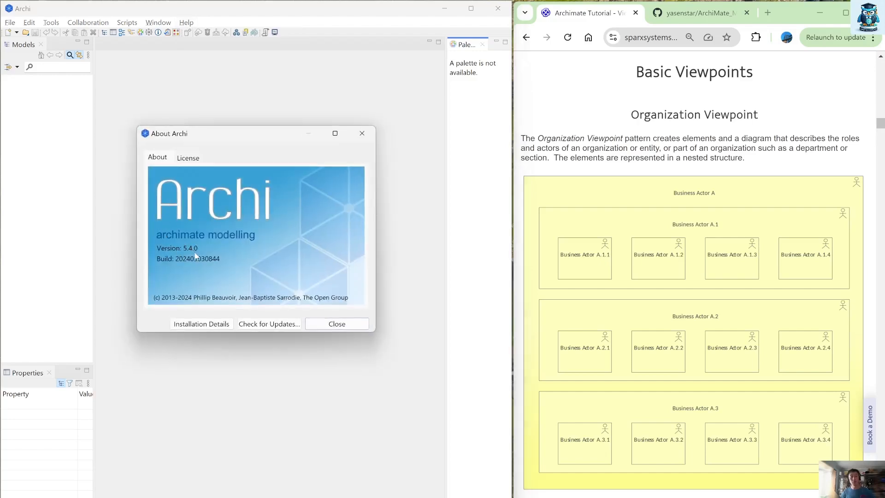
pyautogui.click(359, 136)
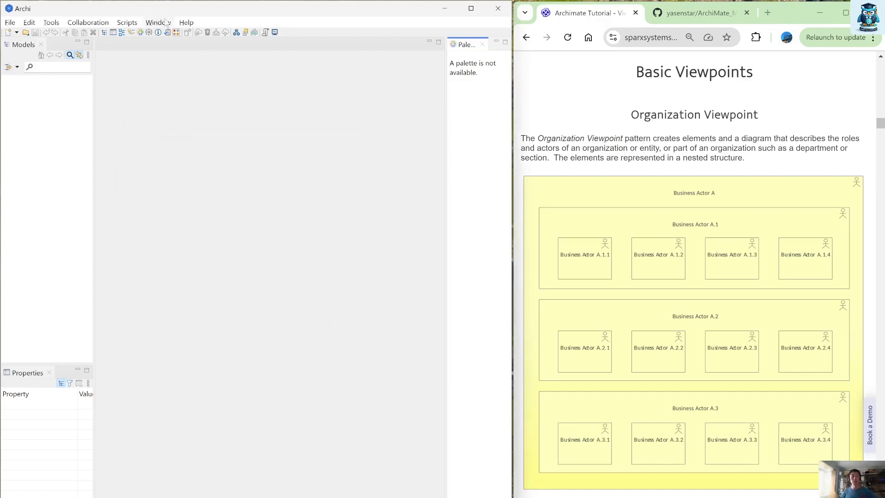
pyautogui.click(187, 23)
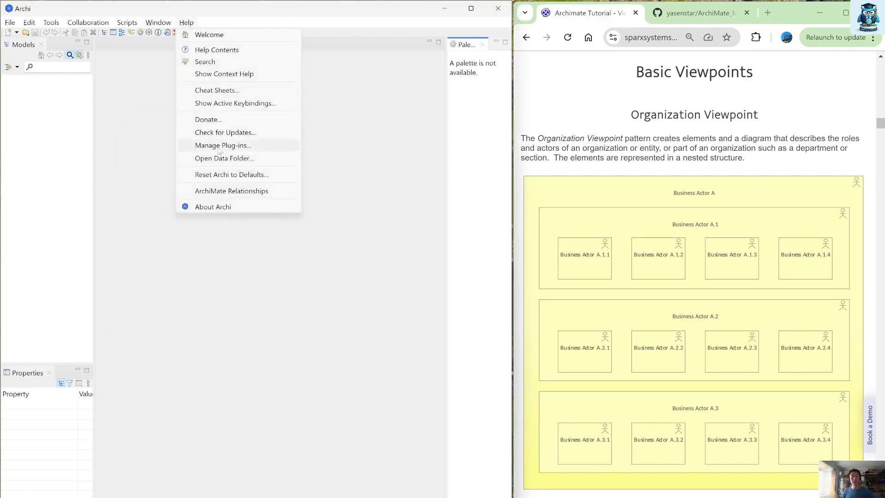
pyautogui.click(134, 126)
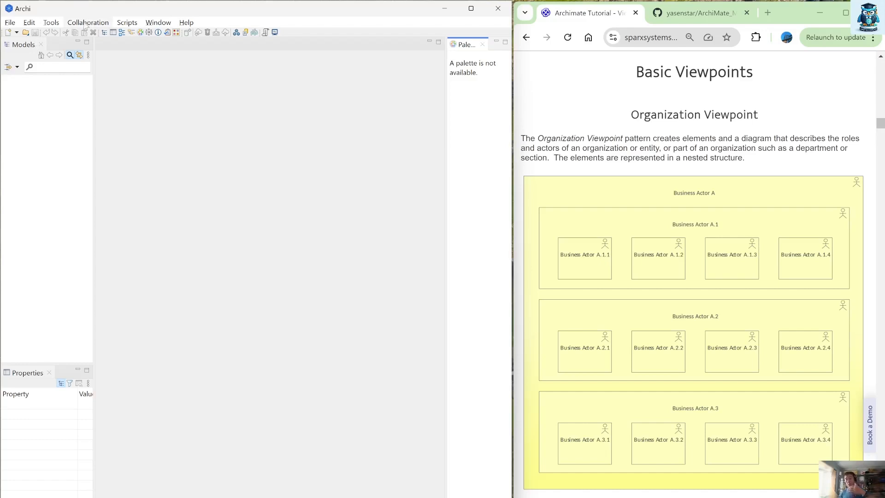
pyautogui.click(14, 23)
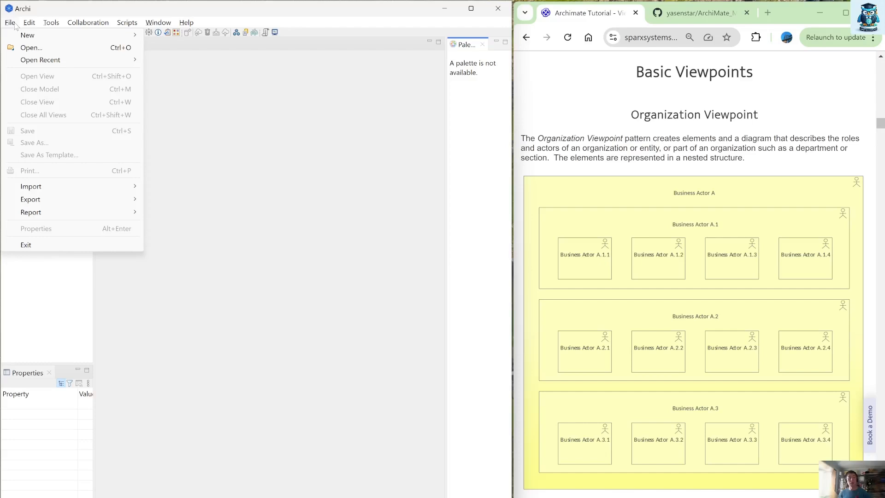
pyautogui.moveTo(27, 36)
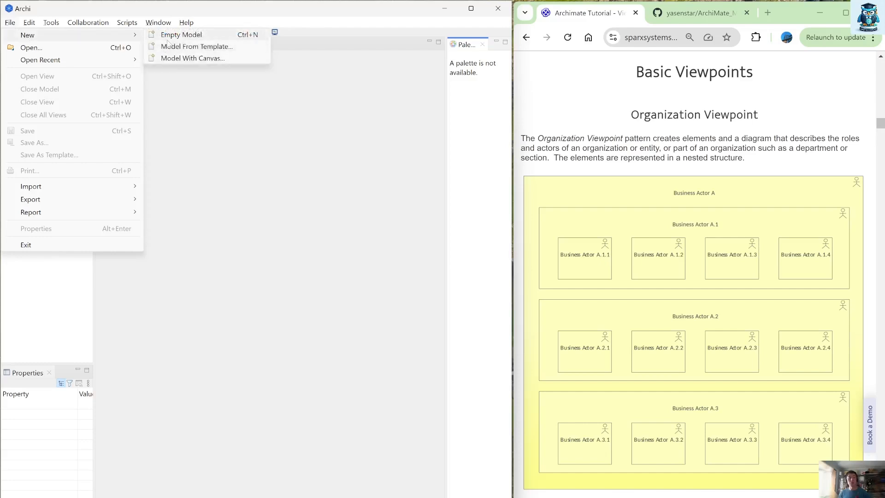
pyautogui.click(224, 109)
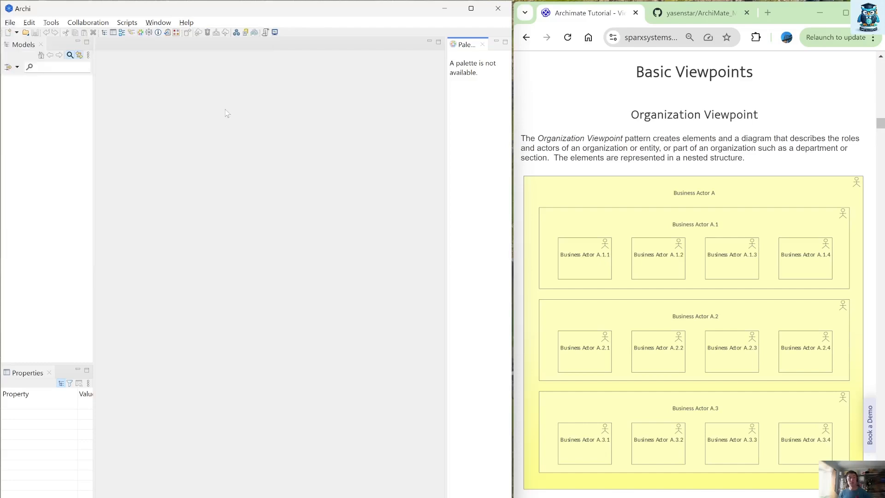
# - Create a new empty model and name it 01_Organization_Pattern
pyautogui.click(8, 33)
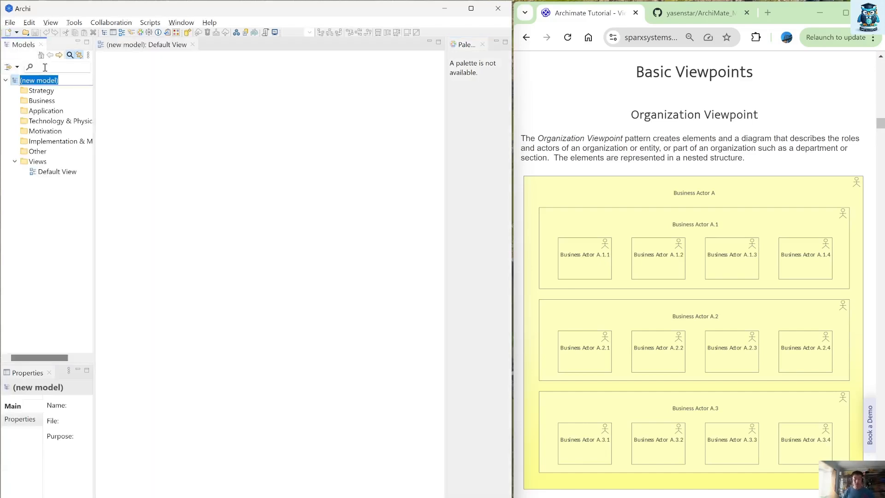
pyautogui.write('0')
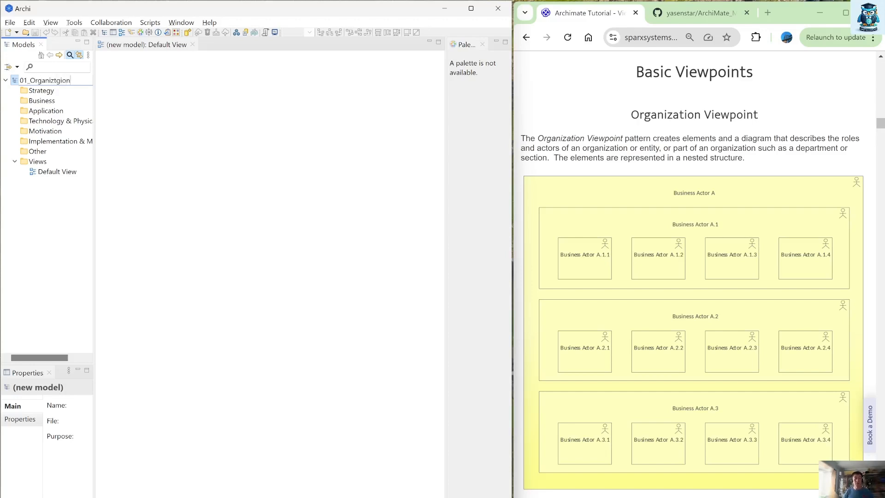
pyautogui.write('1_Organization_Pattern')
pyautogui.press('Return')
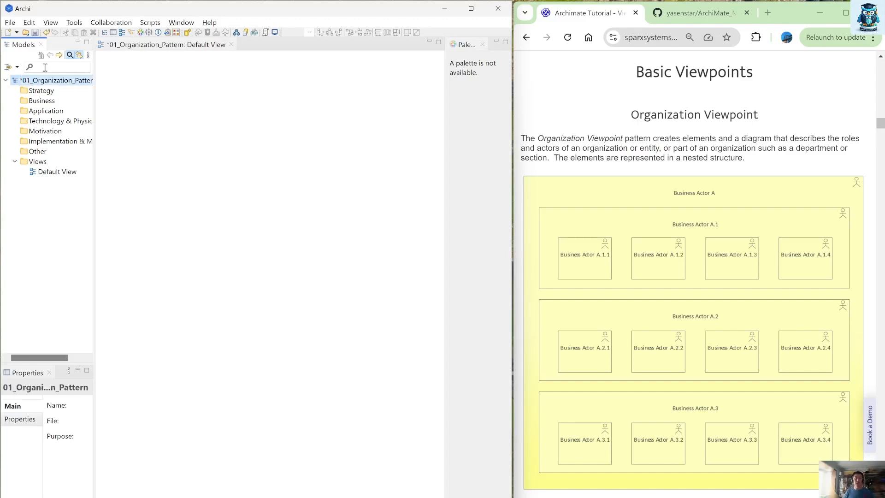
pyautogui.click(56, 169)
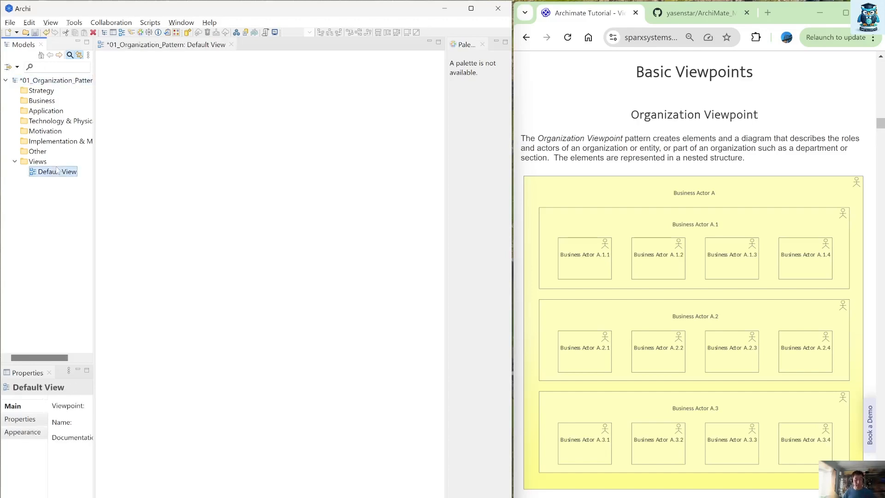
pyautogui.press('F2')
pyautogui.write('01')
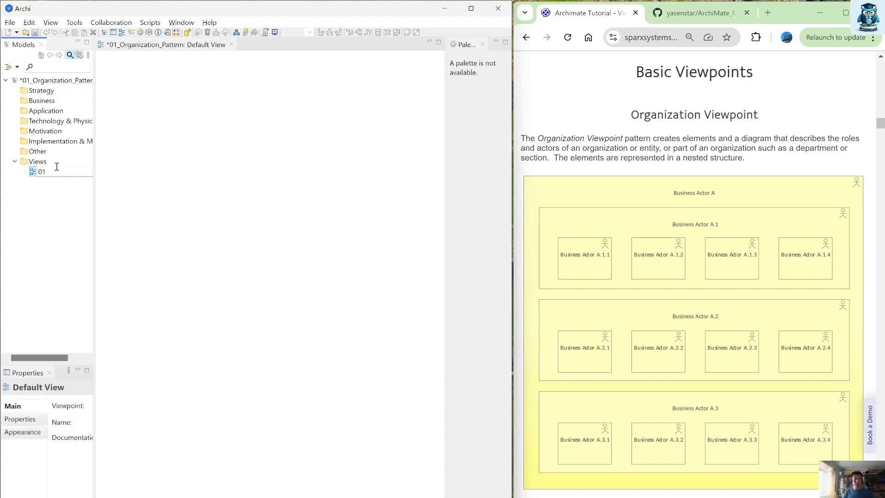
pyautogui.press('Escape')
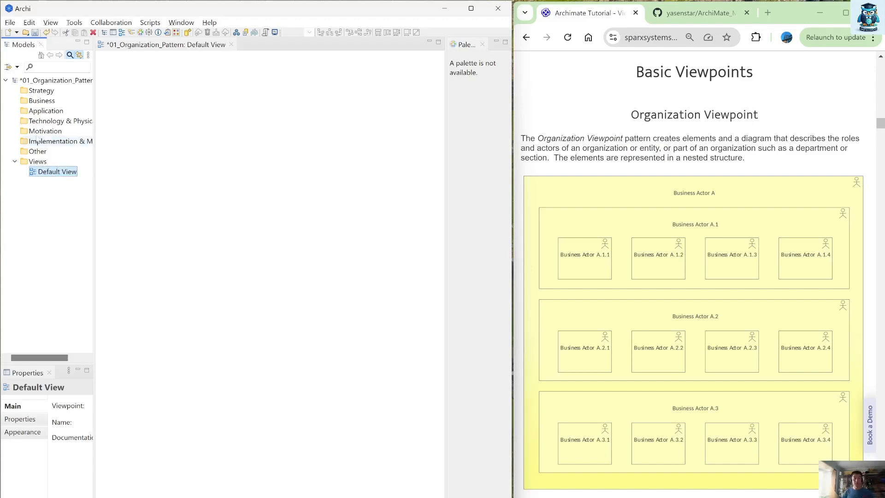
# - Rename the default view as 01_Organization_Pattern by copying the model's name, and make the view's empty canvas active
pyautogui.click(58, 81)
pyautogui.click(58, 82)
pyautogui.hotkey('ctrl', 'c')
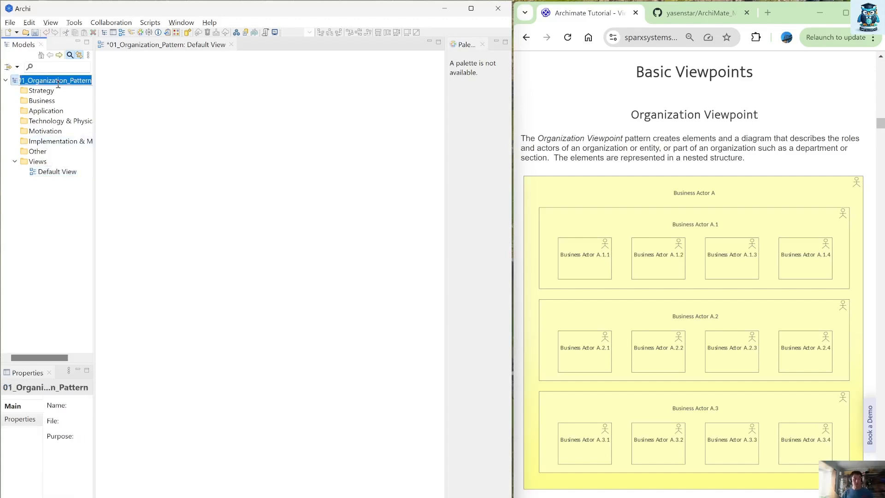
pyautogui.click(67, 173)
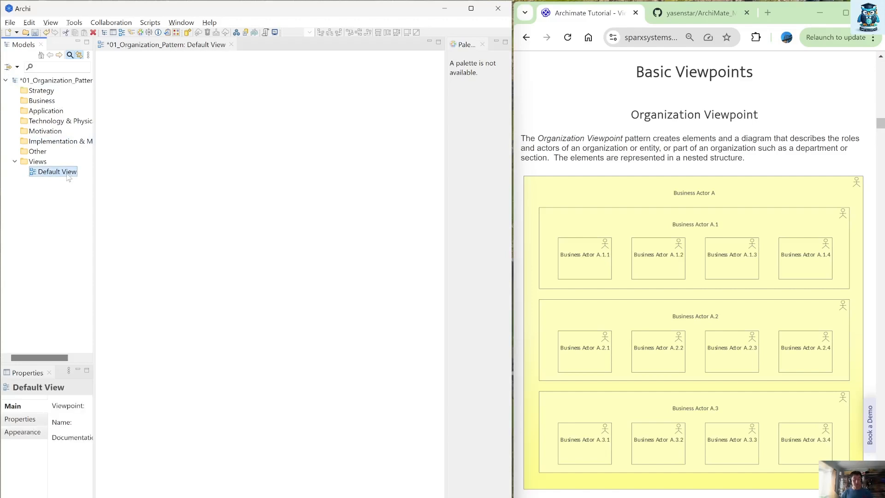
pyautogui.click(67, 173)
pyautogui.hotkey('ctrl', 'v')
pyautogui.click(102, 206)
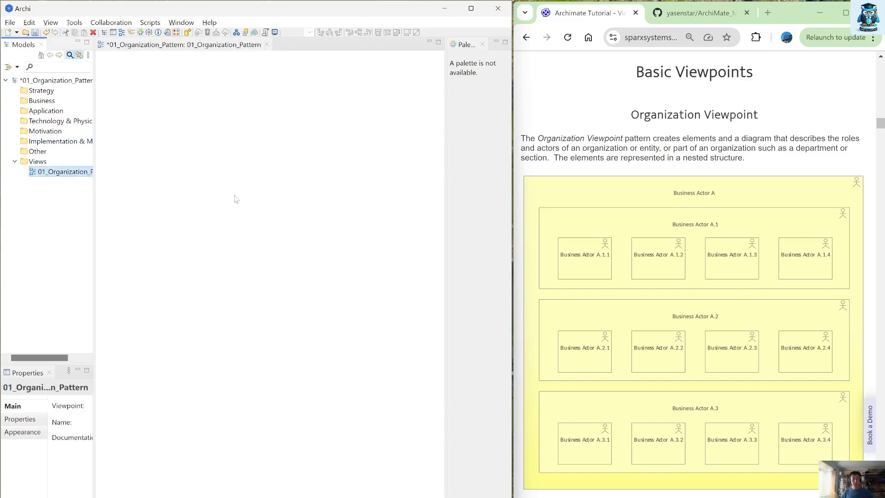
pyautogui.click(236, 183)
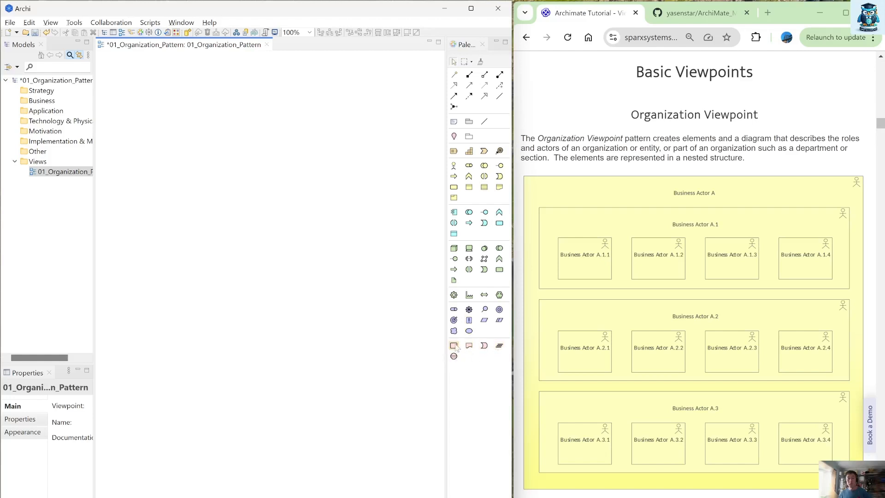
# - Switch to File Explorer and open the ref folder inside the ArchiMate-Cookbook repository under GitHub
pyautogui.click(485, 322)
pyautogui.moveTo(165, 497)
pyautogui.click(114, 497)
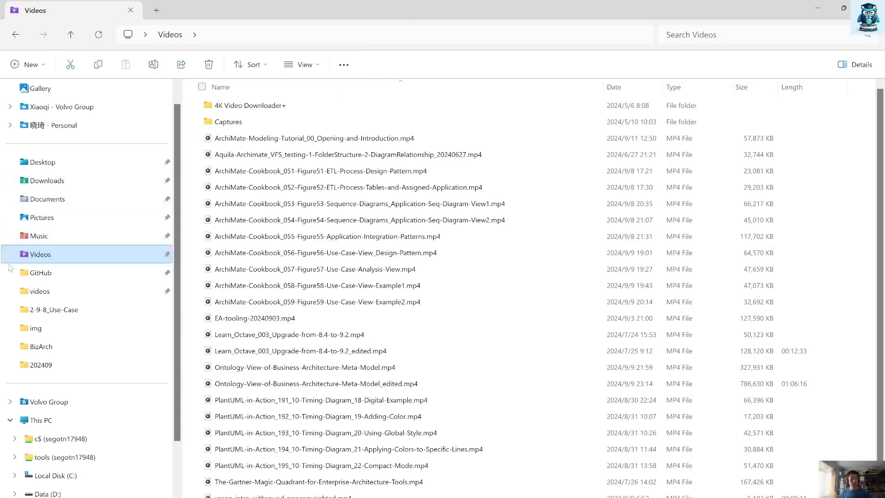
pyautogui.click(37, 273)
pyautogui.doubleClick(239, 171)
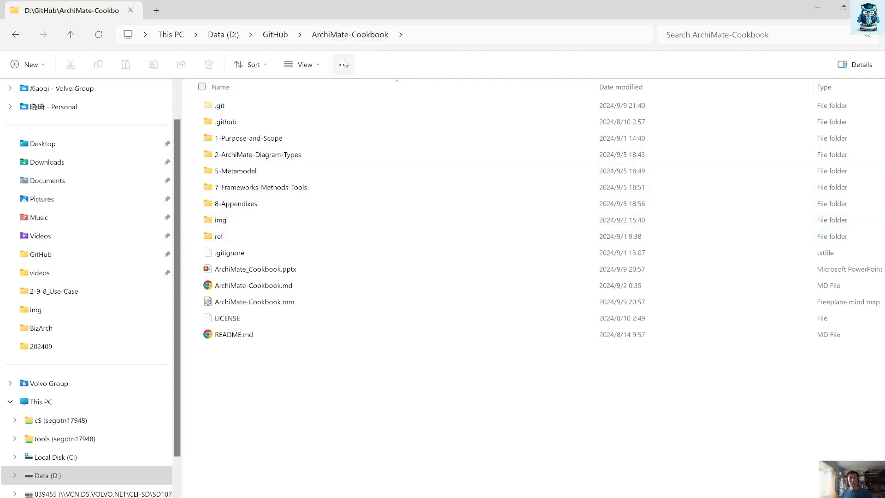
pyautogui.click(234, 239)
pyautogui.doubleClick(234, 239)
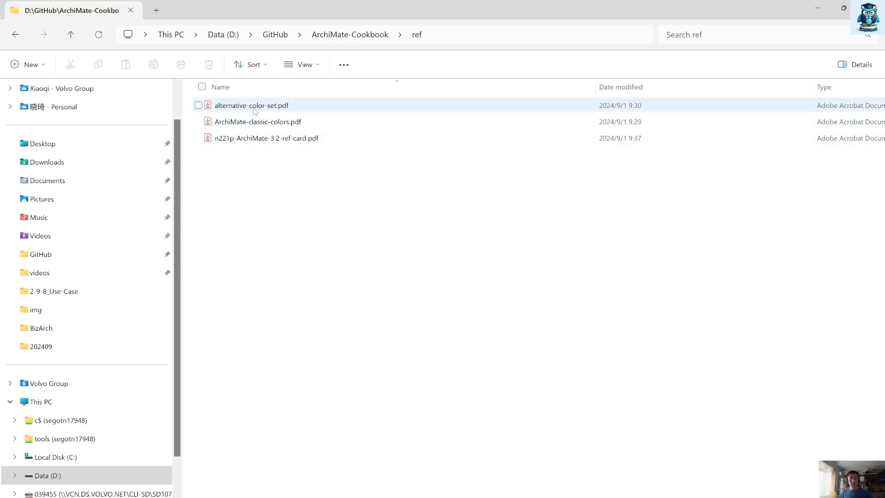
# - Open ArchiMate-classic-colors.pdf, examine the element colors in its overview chart, and return to the ref folder
pyautogui.click(249, 123)
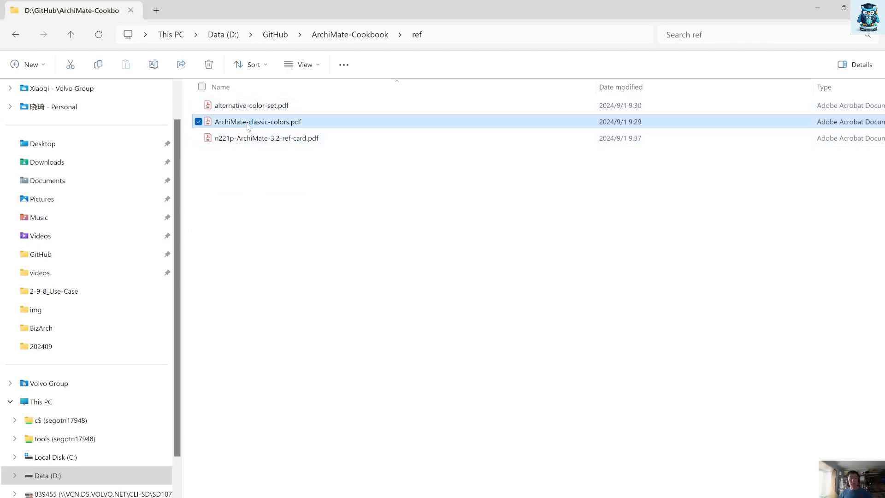
pyautogui.doubleClick(248, 123)
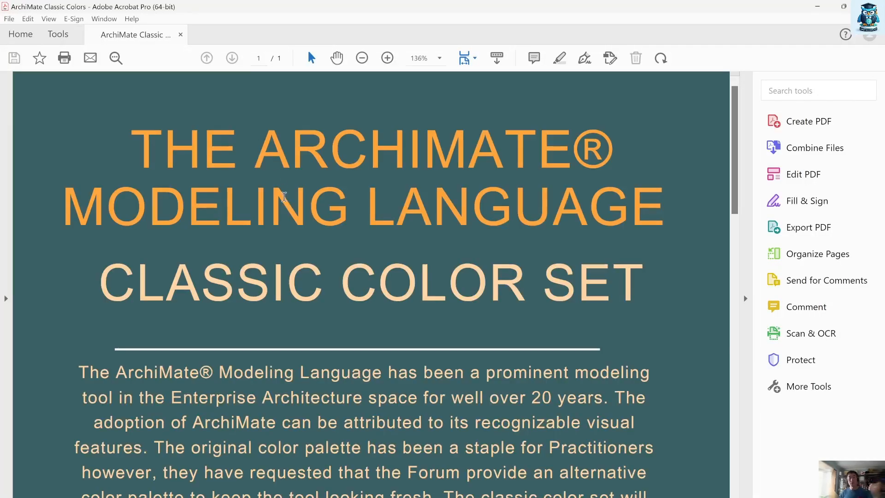
pyautogui.scroll(-3, 278, 183)
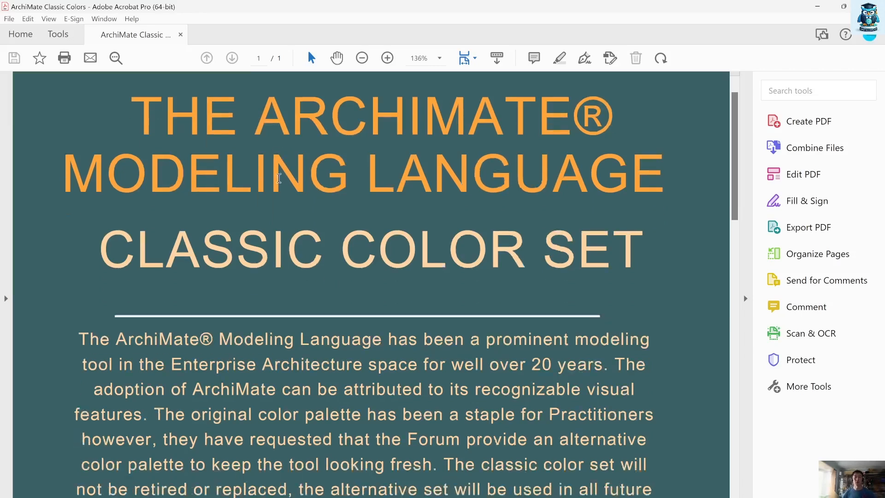
pyautogui.scroll(-10, 278, 183)
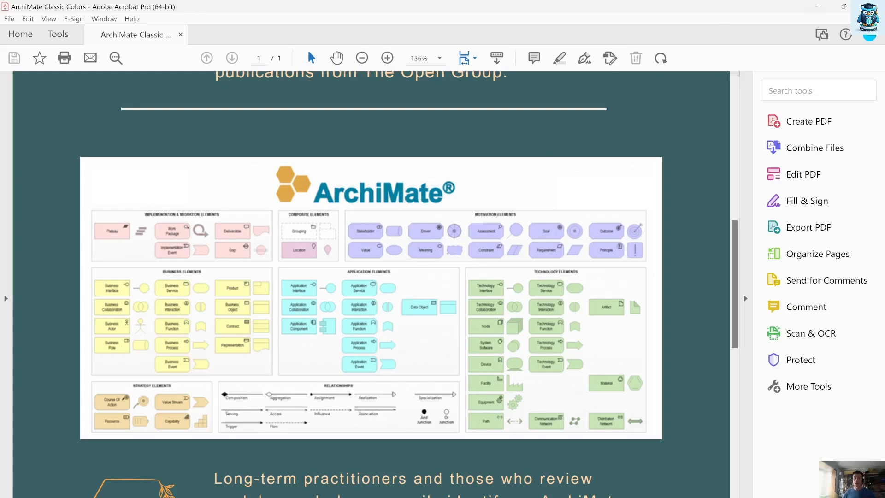
pyautogui.hotkey('alt', 'Tab')
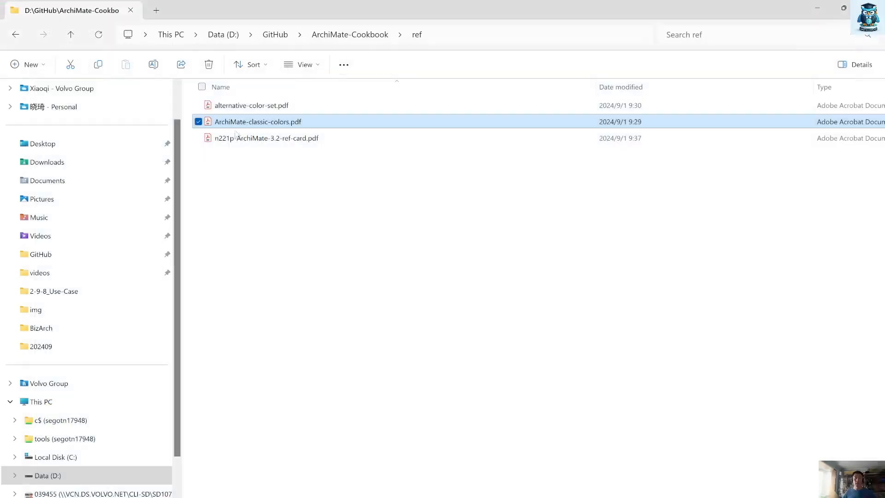
# - Open alternative-color-set.pdf, examine its element chart and color codes, and minimize the document window
pyautogui.click(229, 107)
pyautogui.doubleClick(229, 107)
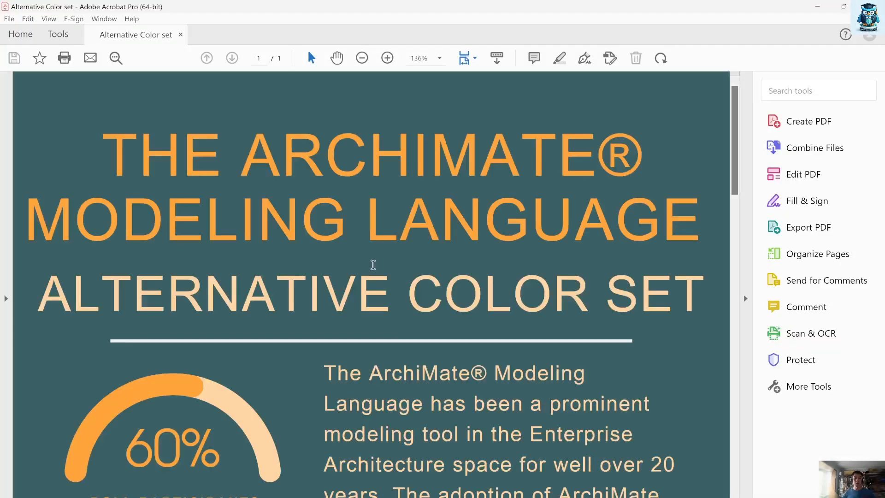
pyautogui.scroll(-8, 373, 265)
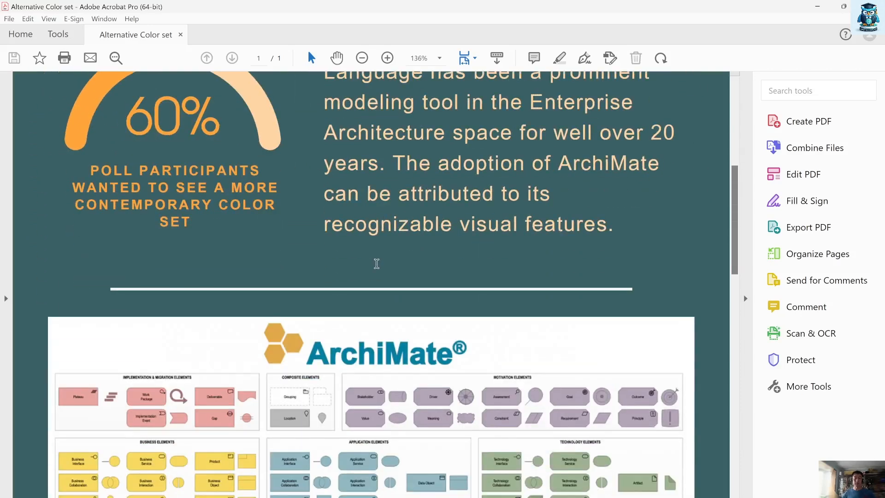
pyautogui.scroll(-5, 377, 264)
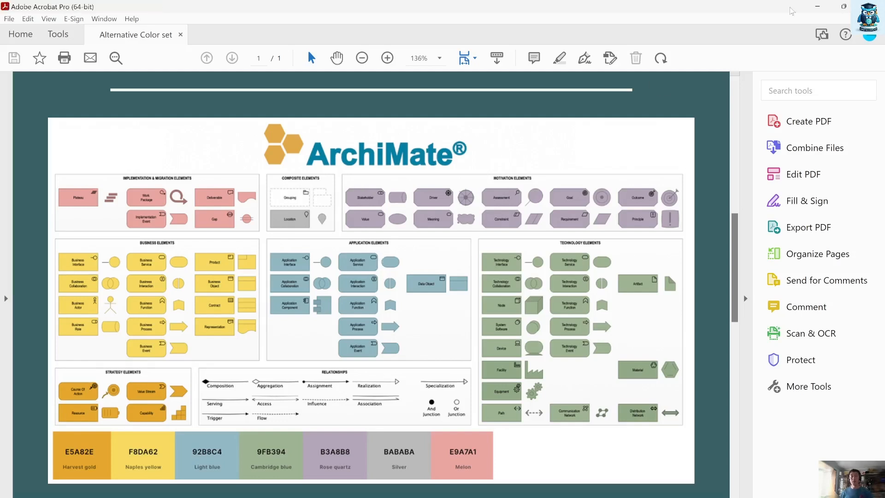
pyautogui.click(817, 7)
# - Reopen ArchiMate-classic-colors.pdf to compare its chart with the alternative set, then switch back to Archi
pyautogui.click(272, 123)
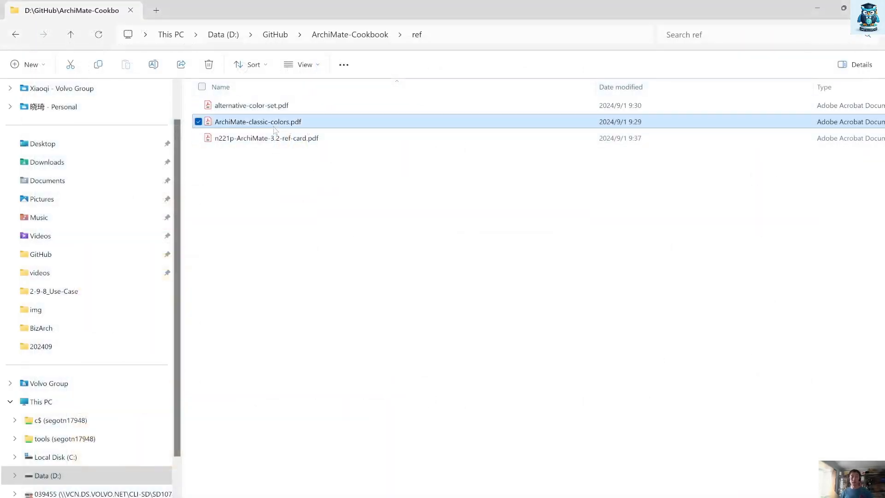
pyautogui.doubleClick(273, 123)
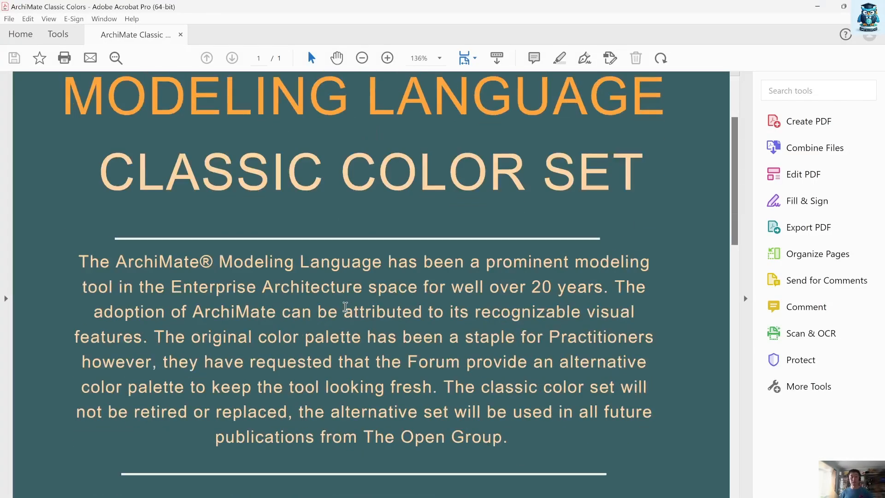
pyautogui.scroll(-10, 345, 307)
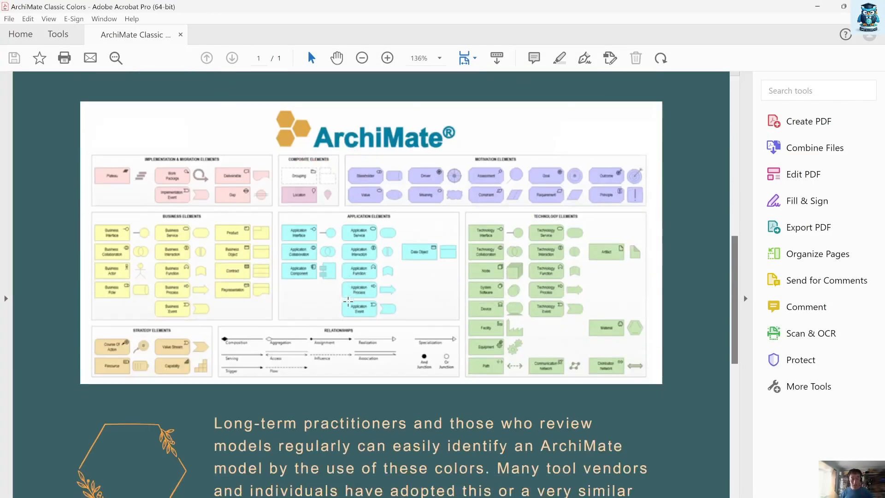
pyautogui.scroll(-10, 348, 300)
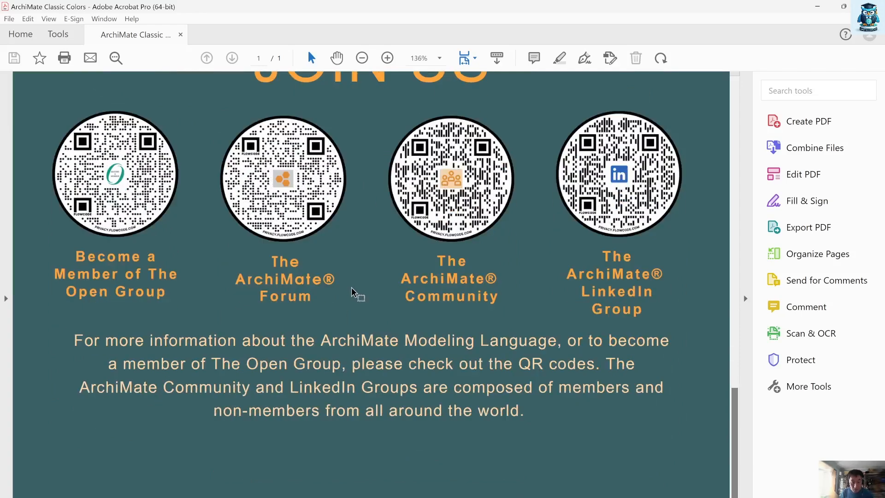
pyautogui.scroll(10, 353, 293)
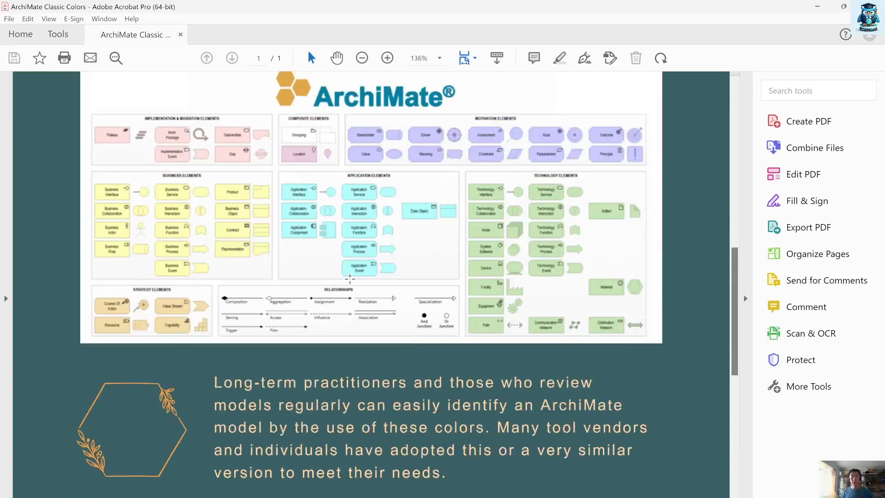
pyautogui.scroll(2, 355, 272)
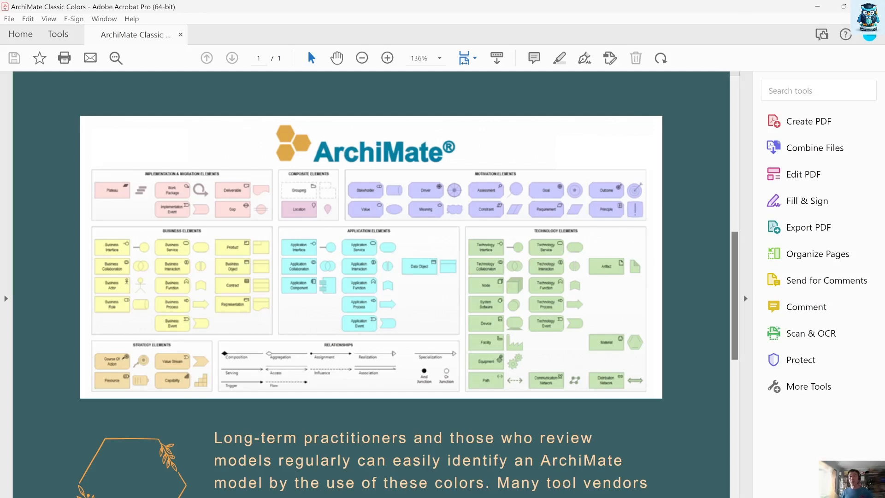
pyautogui.hotkey('alt', 'Tab')
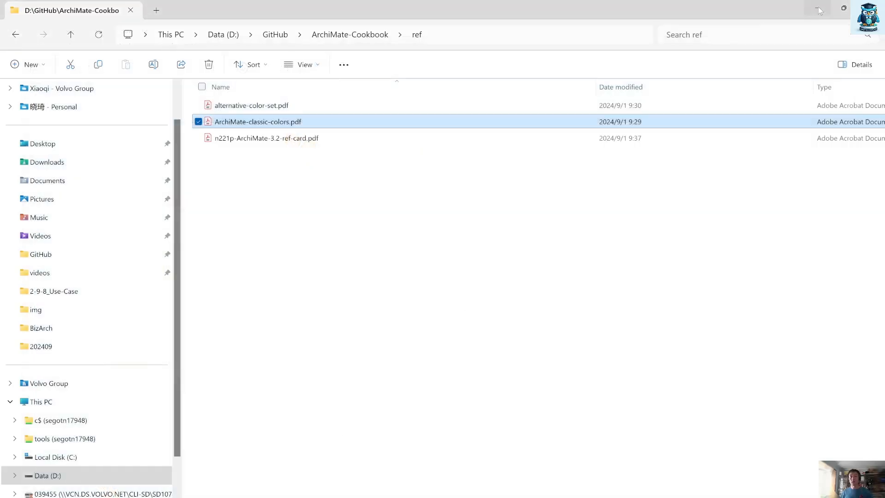
pyautogui.click(819, 9)
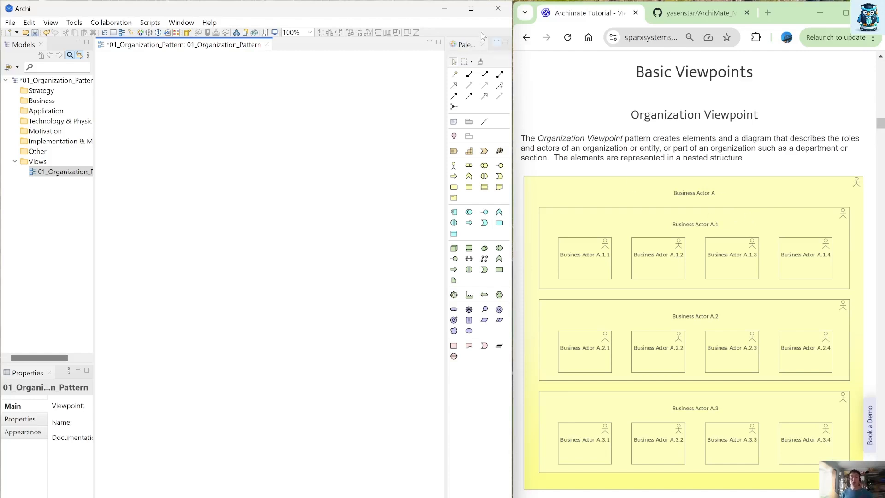
# - Widen the Archi window slightly and place a business actor named Business Actor A near the top of the view
pyautogui.moveTo(513, 17); pyautogui.dragTo(515, 19)
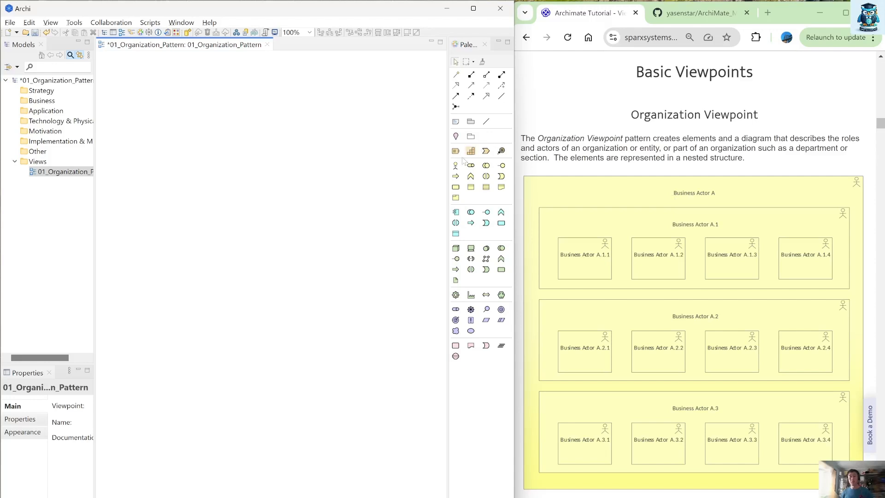
pyautogui.moveTo(456, 165); pyautogui.dragTo(186, 70)
pyautogui.write('Actor A')
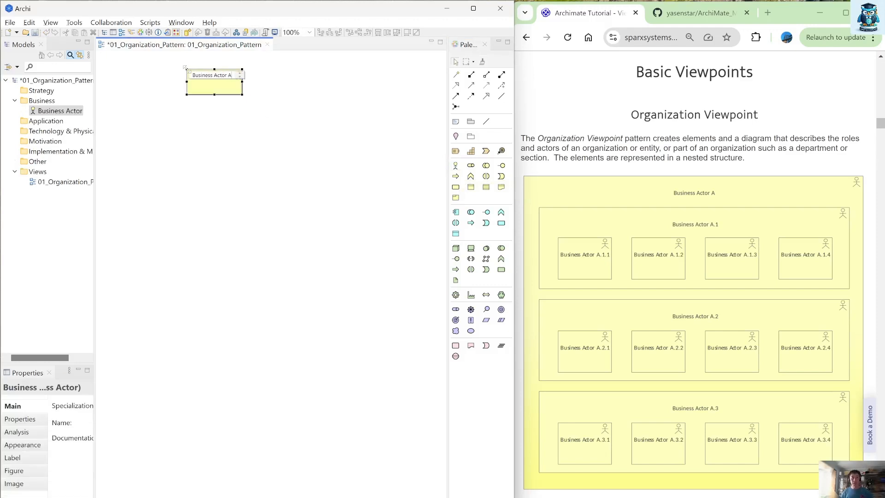
pyautogui.press('Return')
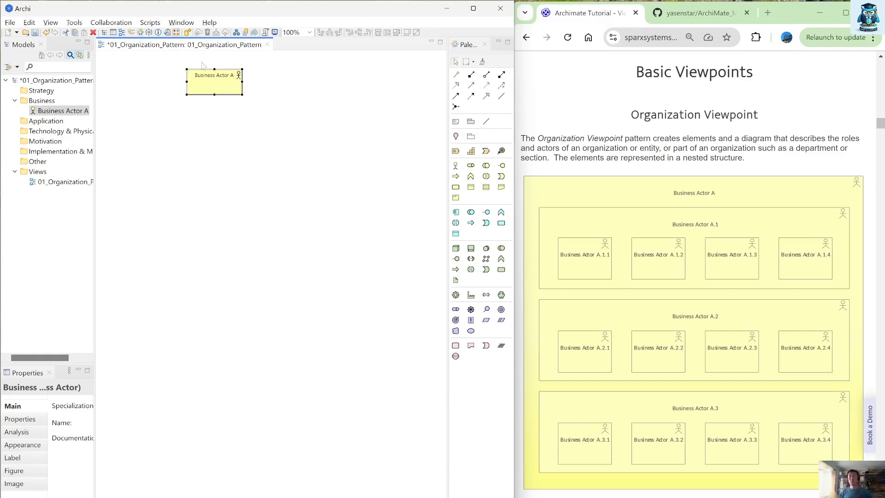
# - Add a second business actor below the first and name it Business Actor A.1
pyautogui.click(456, 165)
pyautogui.click(151, 165)
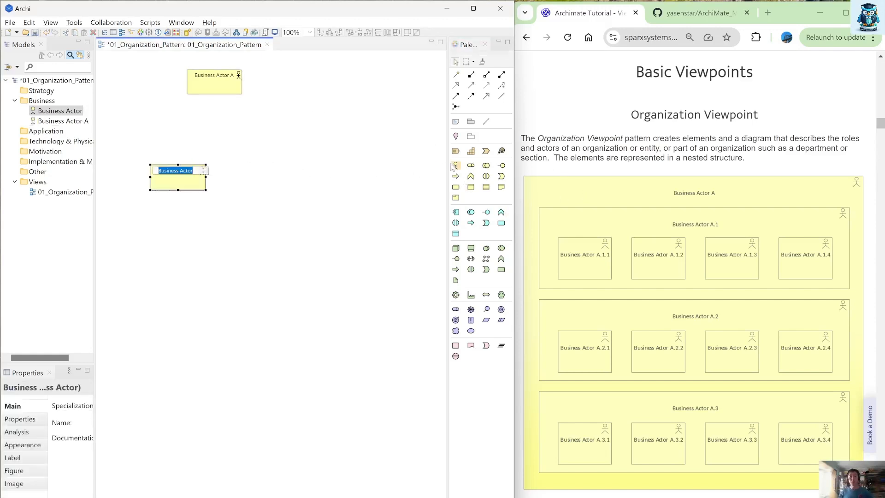
pyautogui.write('Business Actor A.1')
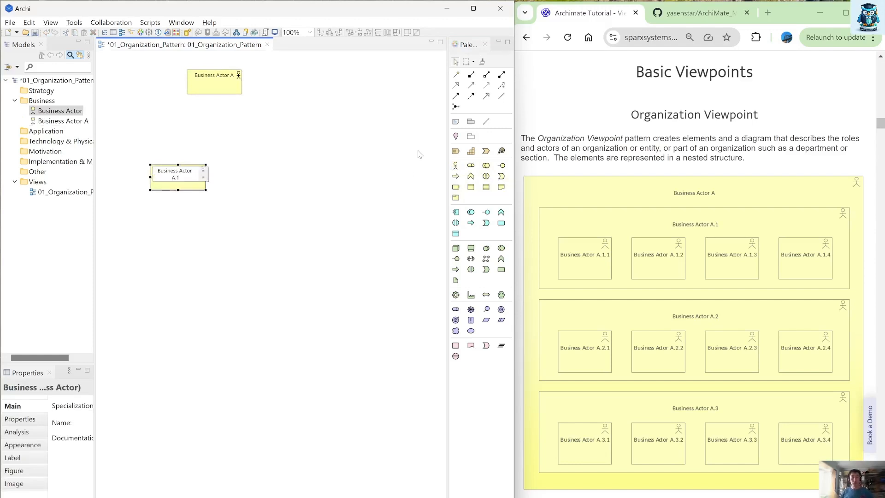
pyautogui.press('Return')
pyautogui.click(367, 212)
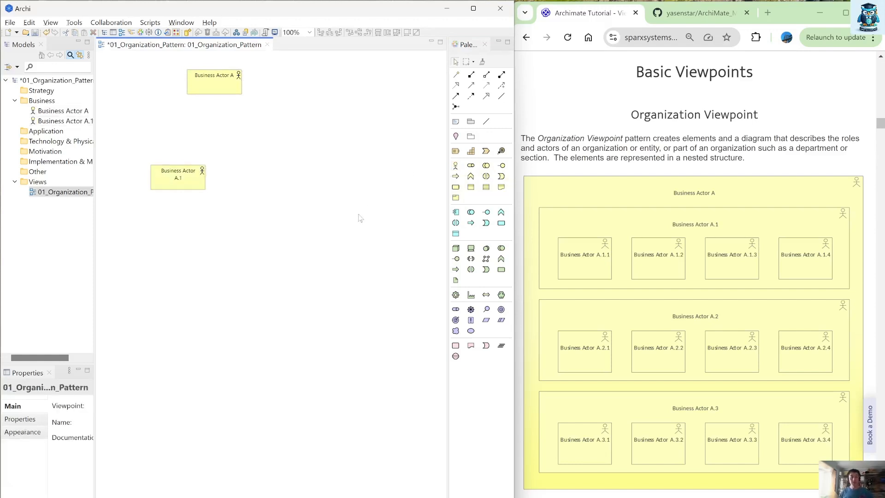
# - Make two copies of Business Actor A.1 and space them out beside it in one row
pyautogui.click(196, 185)
pyautogui.hotkey('ctrl', 'c')
pyautogui.hotkey('ctrl', 'v')
pyautogui.hotkey('ctrl', 'v')
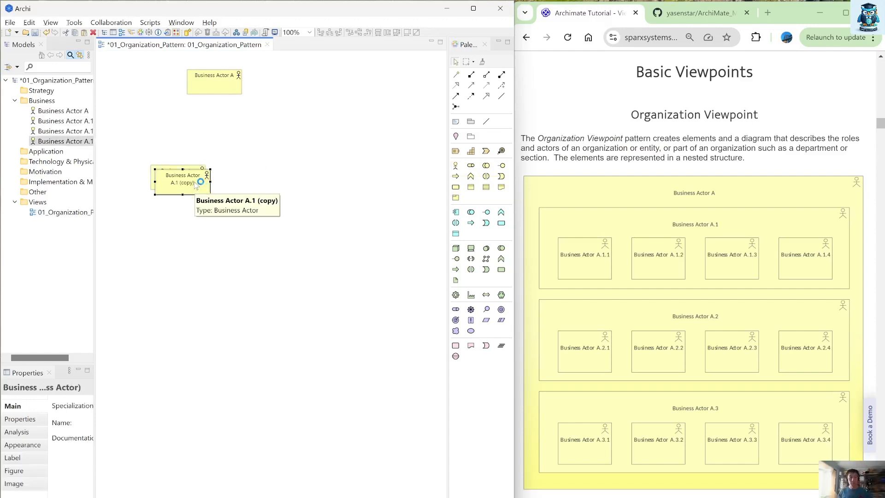
pyautogui.moveTo(191, 196); pyautogui.dragTo(404, 171)
# - Rename the last actor copy in the row as Business Actor A.3
pyautogui.click(404, 171)
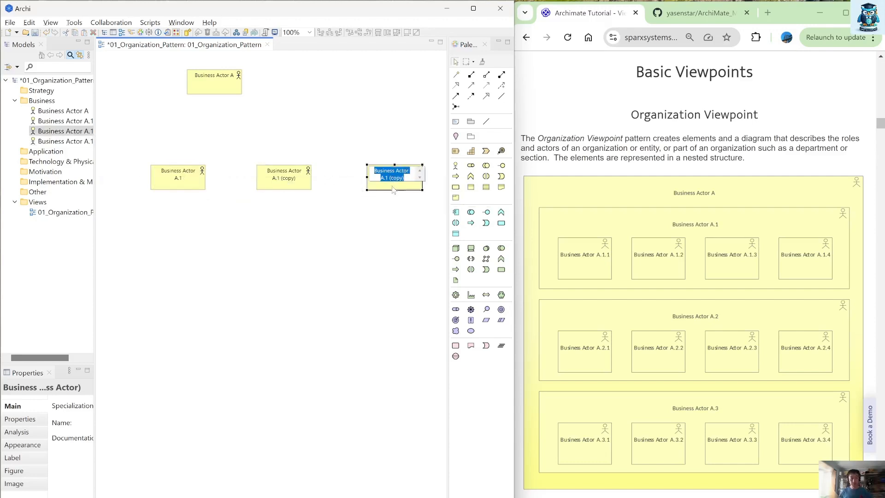
pyautogui.press('End')
pyautogui.press('BackSpace')
pyautogui.press('BackSpace')
pyautogui.press('BackSpace')
pyautogui.press('BackSpace')
pyautogui.press('BackSpace')
pyautogui.press('BackSpace')
pyautogui.press('BackSpace')
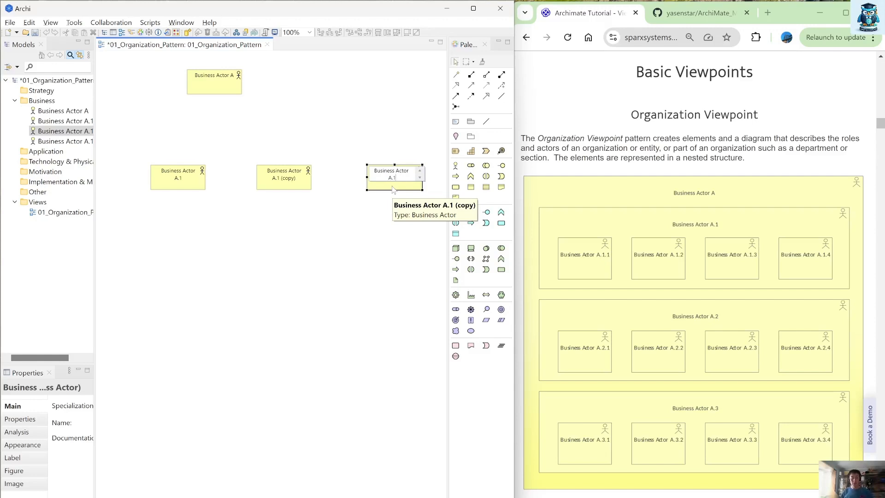
pyautogui.press('BackSpace')
pyautogui.write('3')
pyautogui.press('Return')
# - Rename the middle actor copy in the row as Business Actor A.2
pyautogui.click(279, 182)
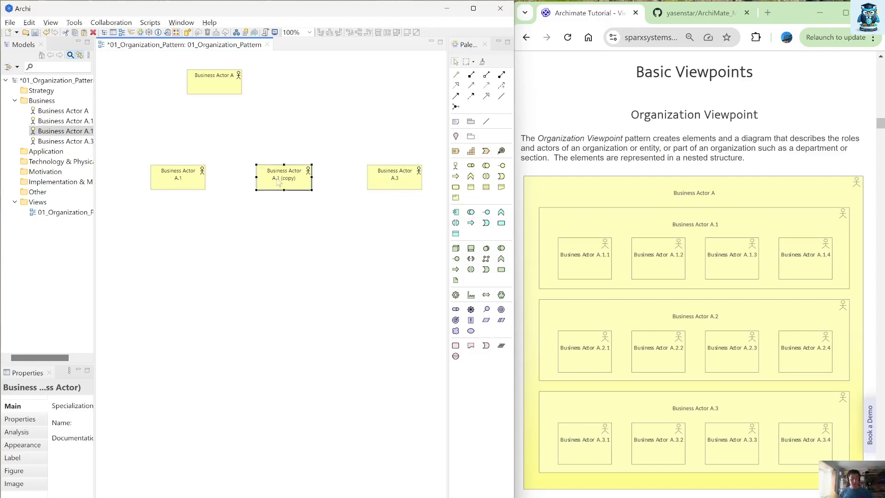
pyautogui.click(276, 184)
pyautogui.moveTo(277, 179); pyautogui.dragTo(359, 189)
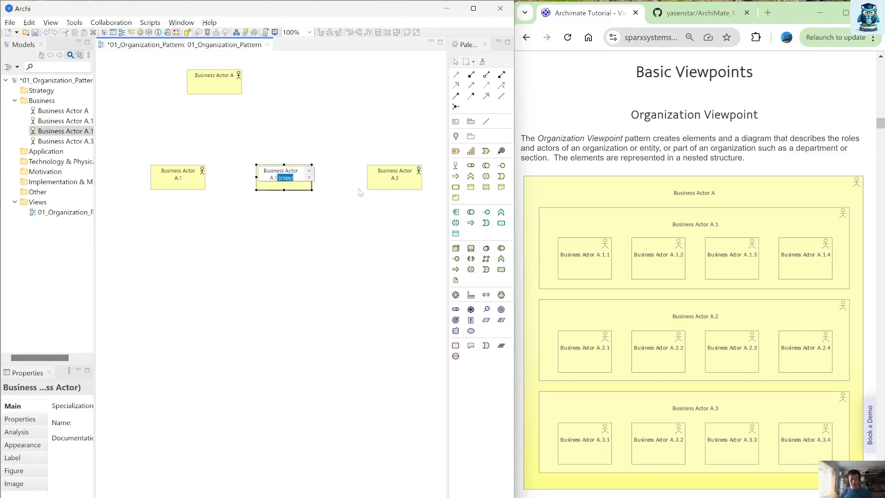
pyautogui.press('BackSpace')
pyautogui.press('BackSpace')
pyautogui.write('2')
pyautogui.click(333, 385)
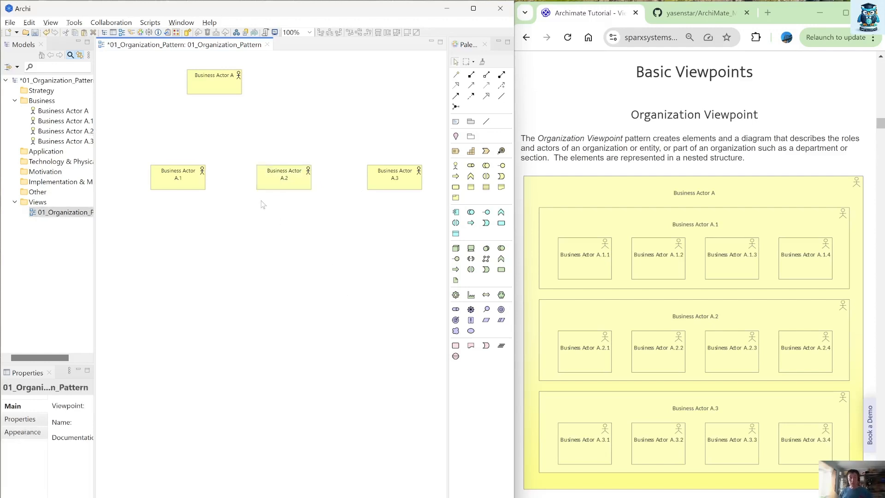
# - Add an unnamed business actor below Business Actor A.1 and place copies of it and actors A.1 to A.3 further down the view
pyautogui.click(456, 165)
pyautogui.click(159, 208)
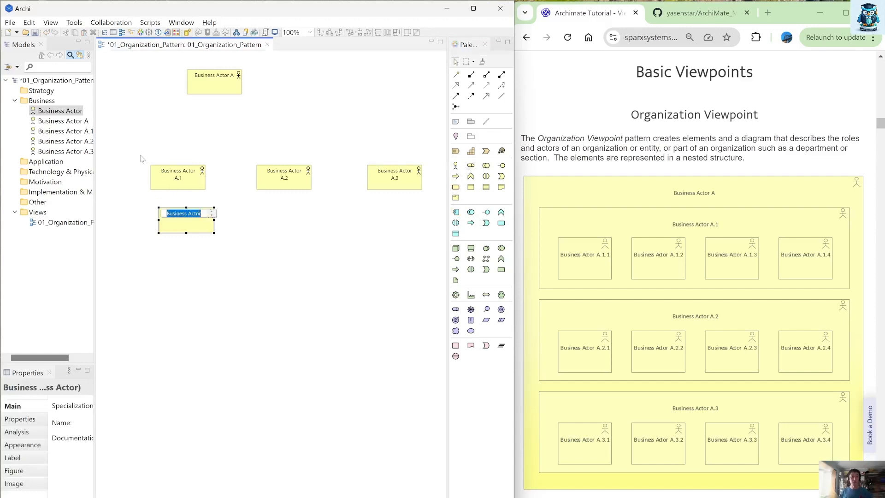
pyautogui.moveTo(140, 154); pyautogui.dragTo(435, 247)
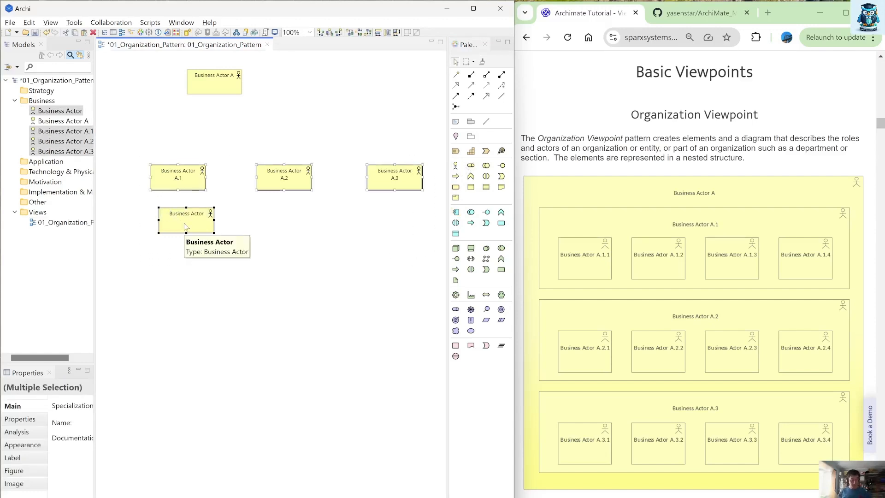
pyautogui.hotkey('ctrl', 'v')
pyautogui.moveTo(189, 229); pyautogui.dragTo(183, 332)
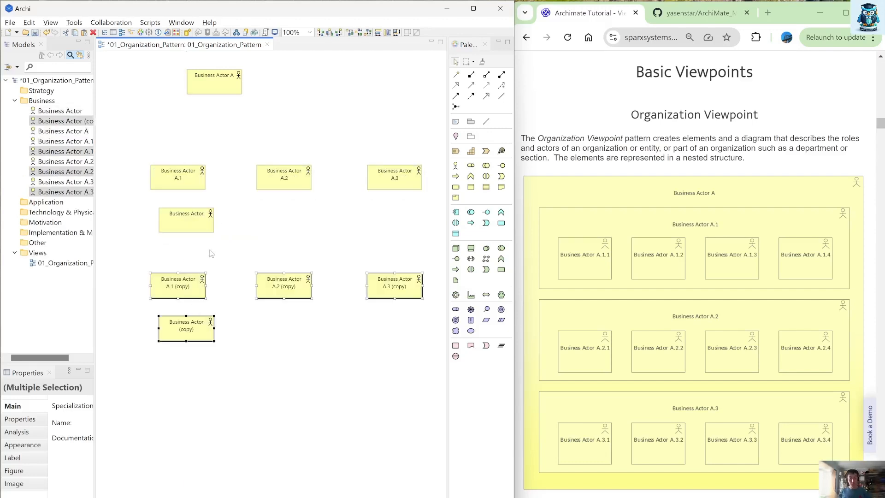
# - Delete the original unnamed actor, then duplicate the copied four-actor group twice, placing one set below it and one directly under A.1 to A.3
pyautogui.click(206, 231)
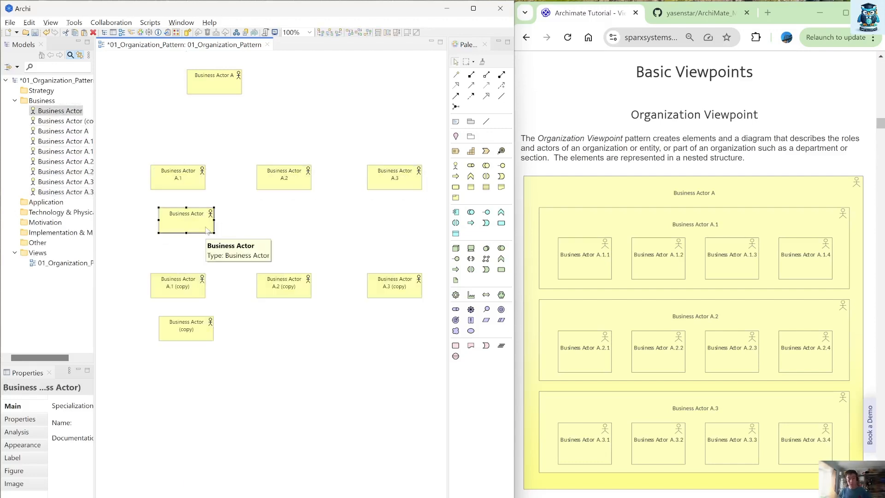
pyautogui.press('Delete')
pyautogui.moveTo(133, 252); pyautogui.dragTo(435, 367)
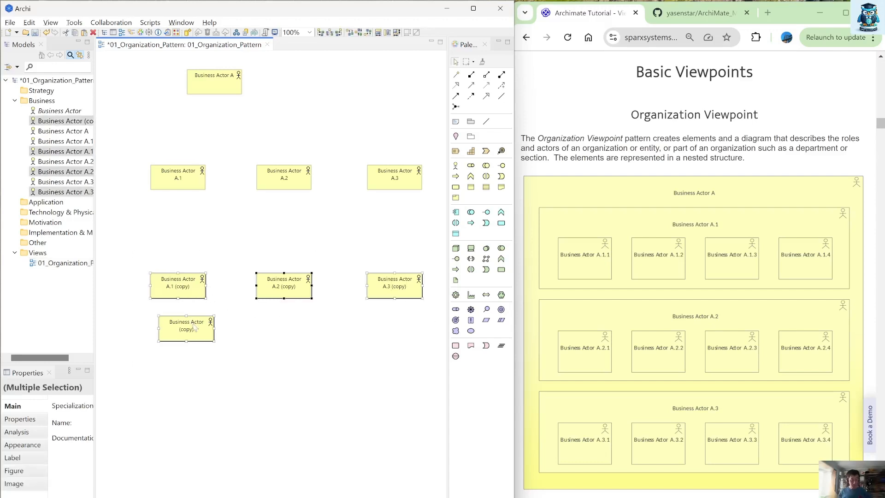
pyautogui.hotkey('ctrl', 'c')
pyautogui.hotkey('ctrl', 'v')
pyautogui.moveTo(191, 299); pyautogui.dragTo(191, 376)
pyautogui.hotkey('ctrl', 'v')
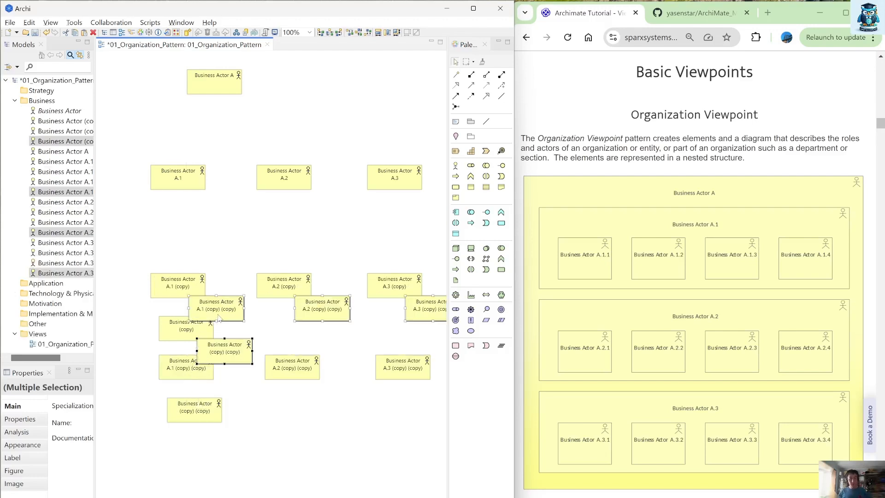
pyautogui.moveTo(219, 318); pyautogui.dragTo(183, 217)
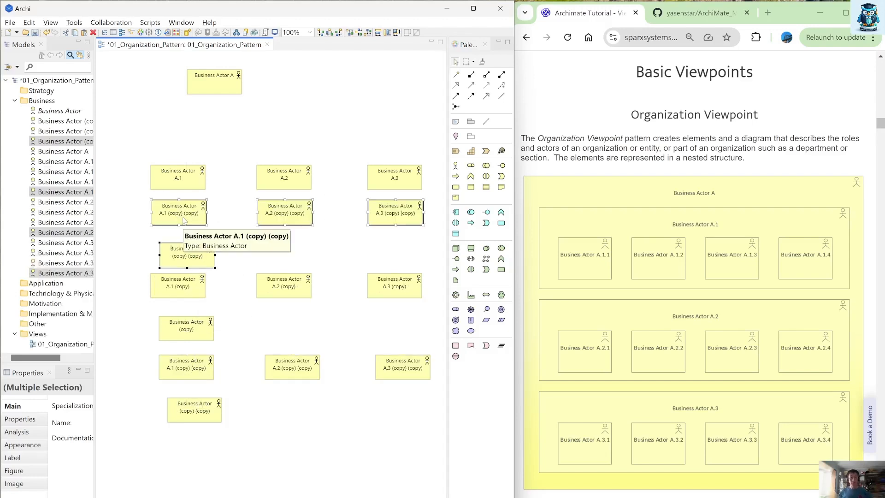
# - Rename the first two actors in the row directly below A.1 to A.3 as Business Actor A.1.1 and Business Actor A.1.2
pyautogui.click(183, 217)
pyautogui.click(181, 220)
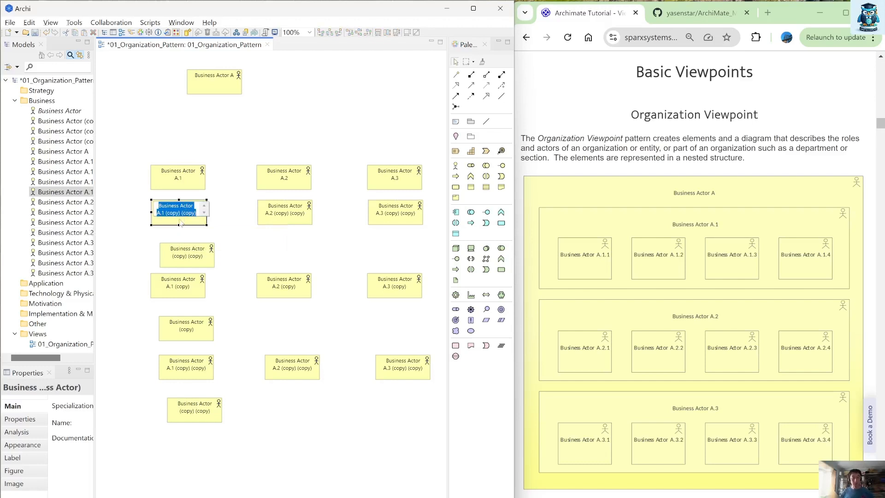
pyautogui.moveTo(164, 213); pyautogui.dragTo(217, 226)
pyautogui.write('.1')
pyautogui.click(271, 221)
pyautogui.click(268, 222)
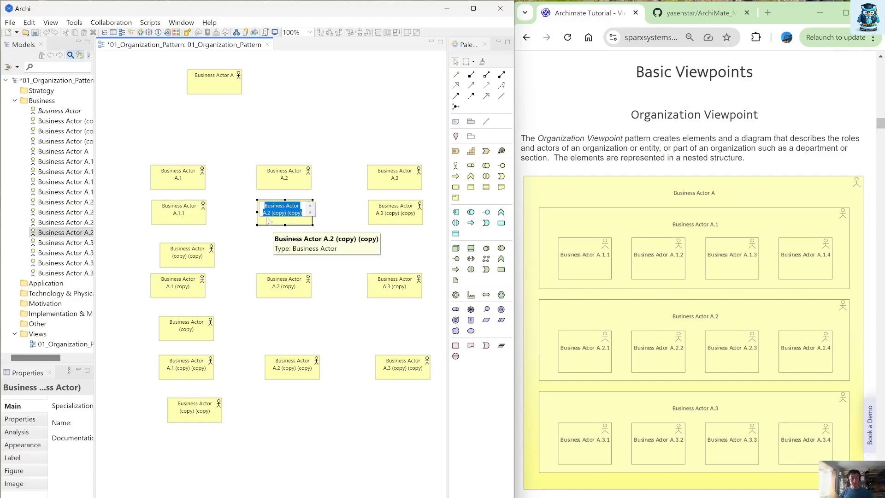
pyautogui.moveTo(267, 212); pyautogui.dragTo(378, 229)
pyautogui.write('1.2')
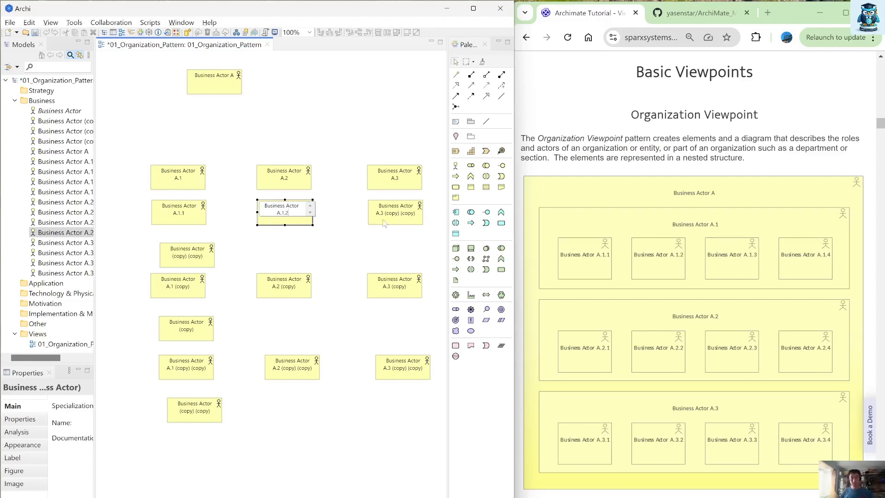
# - Rename the remaining two actors of the first copied group as Business Actor A.1.3 and Business Actor A.1.4
pyautogui.click(402, 216)
pyautogui.click(395, 210)
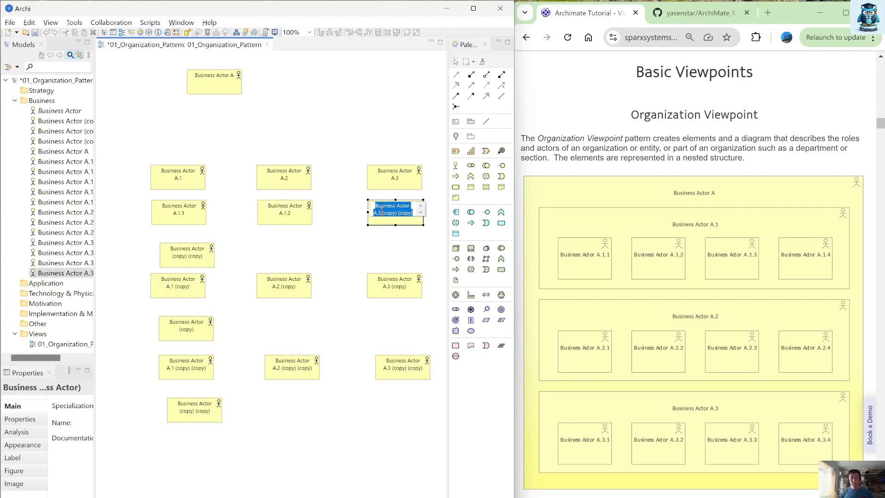
pyautogui.moveTo(382, 212); pyautogui.dragTo(478, 221)
pyautogui.write('1.')
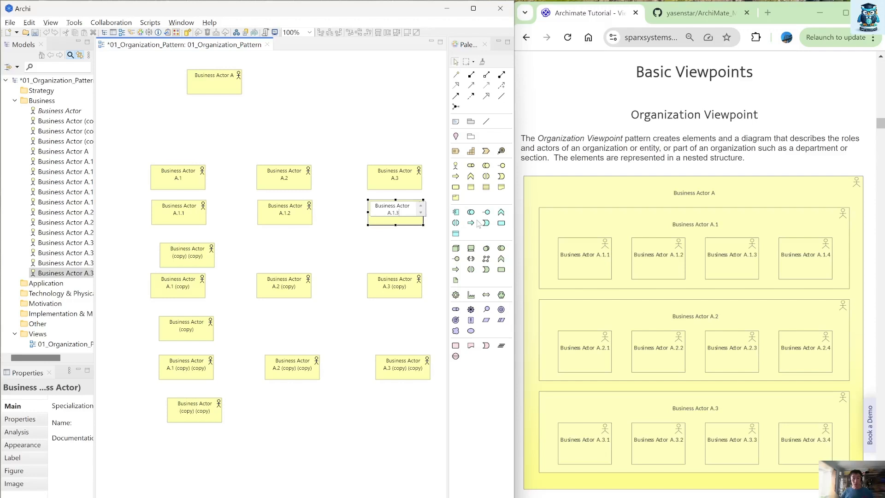
pyautogui.click(191, 260)
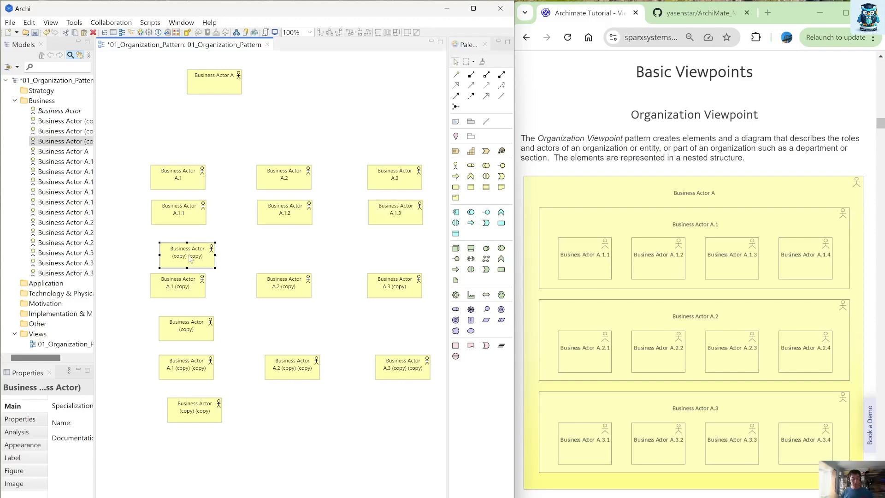
pyautogui.click(169, 252)
pyautogui.moveTo(170, 252); pyautogui.dragTo(221, 260)
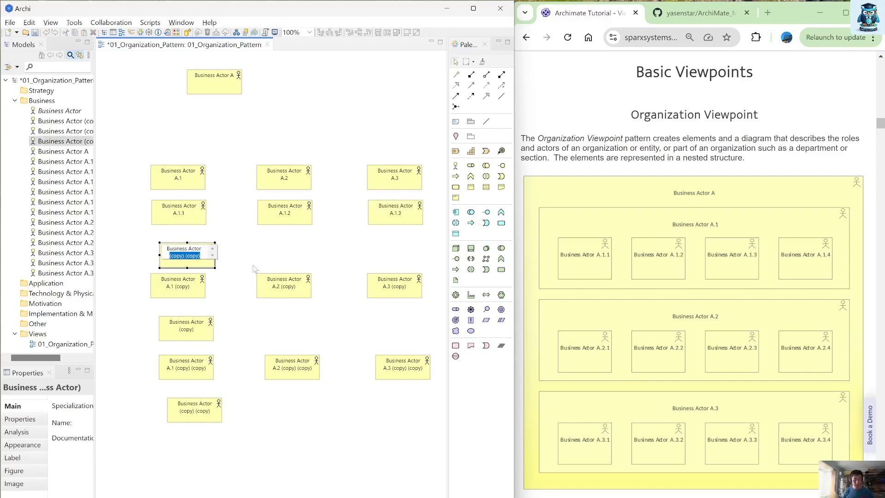
pyautogui.write('A.1.4')
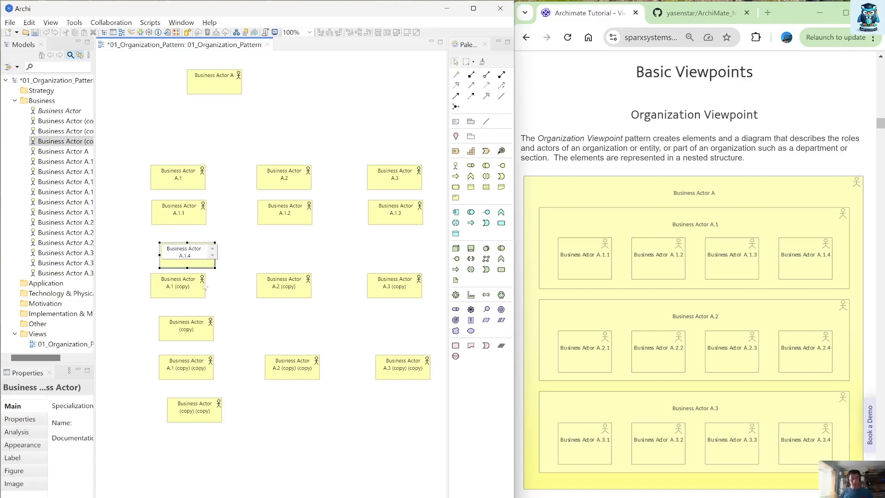
# - Rename the first two actors of the second copied group as Business Actor A.2.1 and Business Actor A.2.2
pyautogui.click(182, 288)
pyautogui.click(179, 286)
pyautogui.click(170, 286)
pyautogui.moveTo(170, 286); pyautogui.dragTo(260, 290)
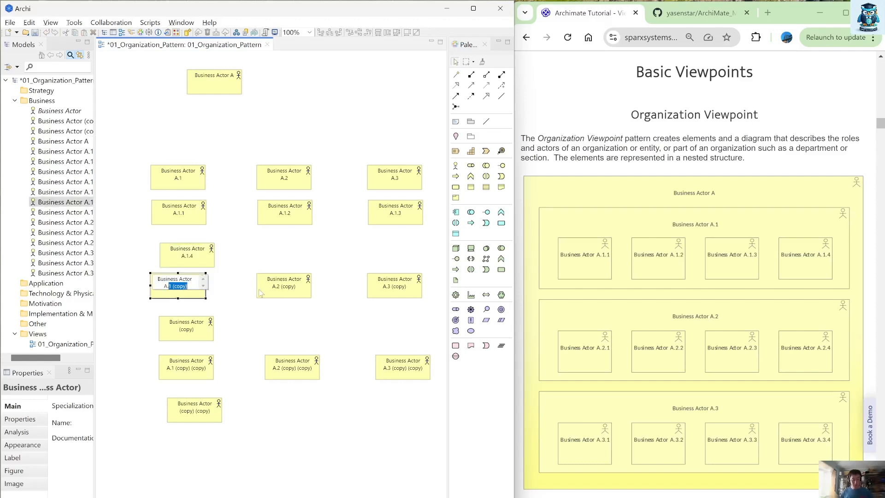
pyautogui.write('2')
pyautogui.click(286, 288)
pyautogui.click(286, 288)
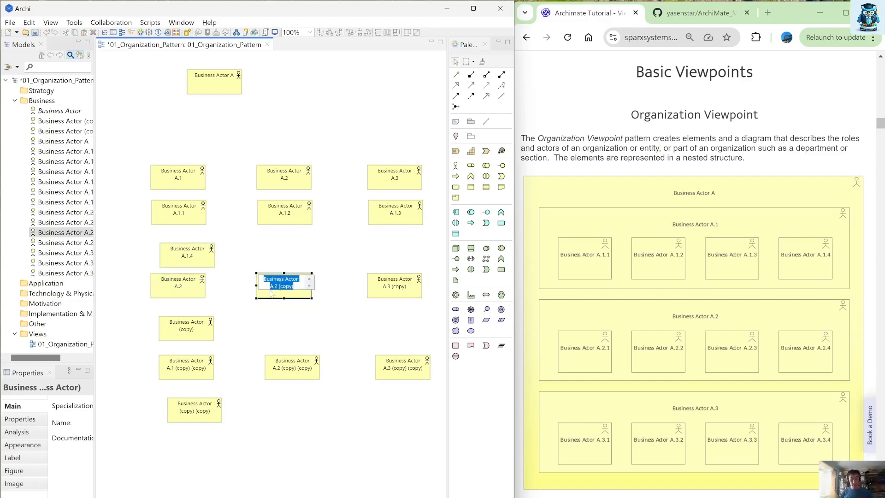
pyautogui.moveTo(275, 286); pyautogui.dragTo(389, 311)
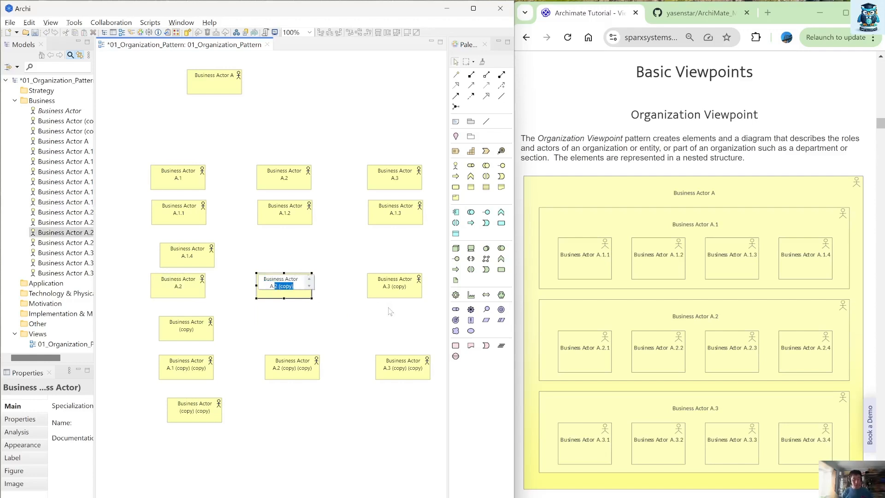
pyautogui.write('2.2')
pyautogui.click(184, 295)
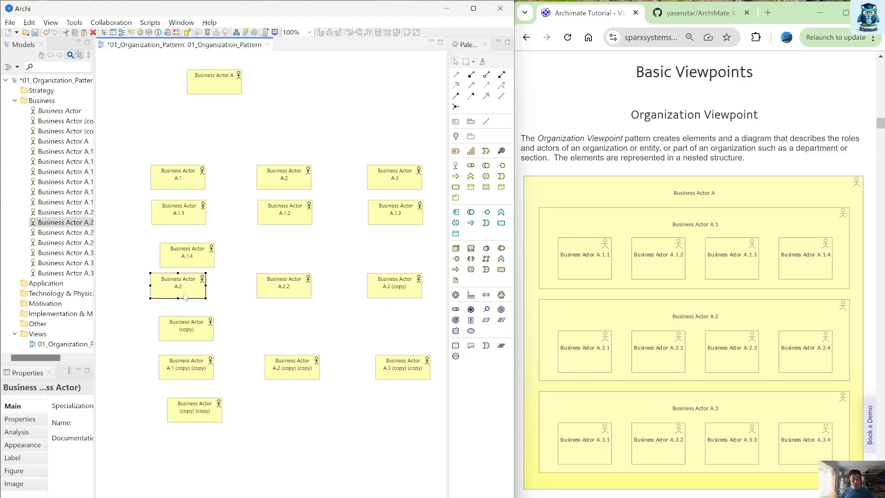
pyautogui.click(185, 297)
pyautogui.click(189, 286)
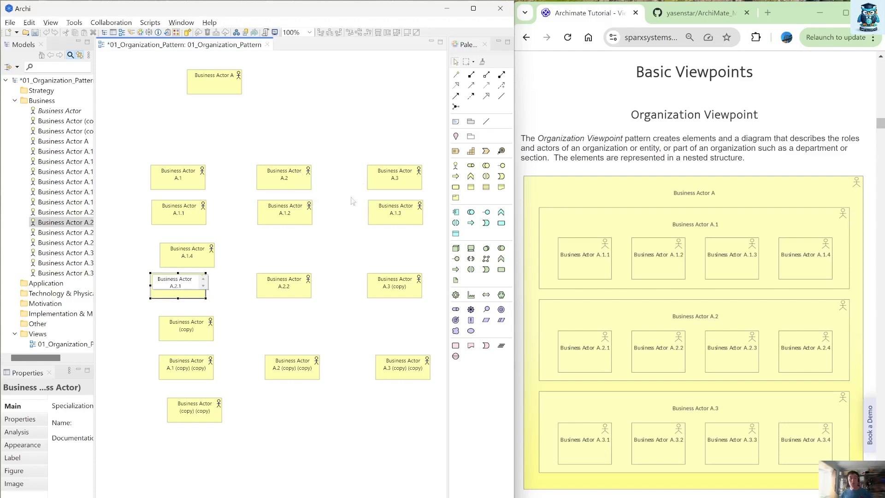
# - Rename the third actor of the second copied group as Business Actor A.2.3
pyautogui.click(395, 286)
pyautogui.click(397, 288)
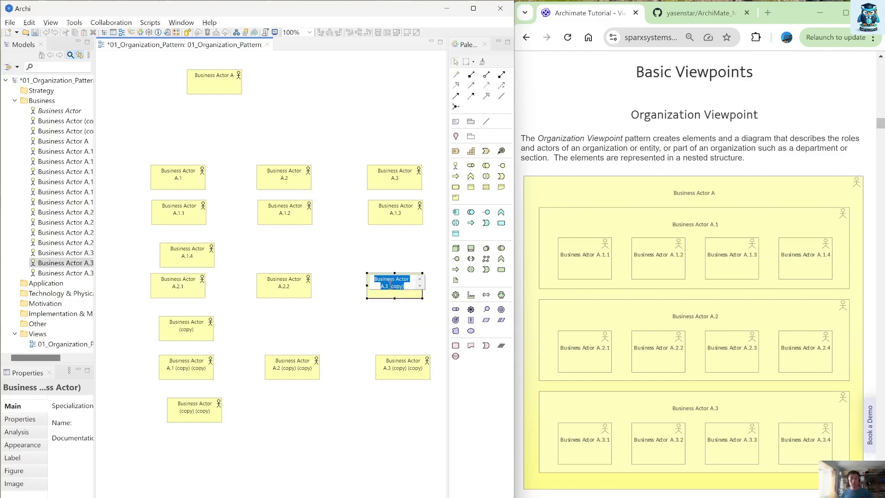
pyautogui.moveTo(386, 286); pyautogui.dragTo(408, 293)
pyautogui.write('2')
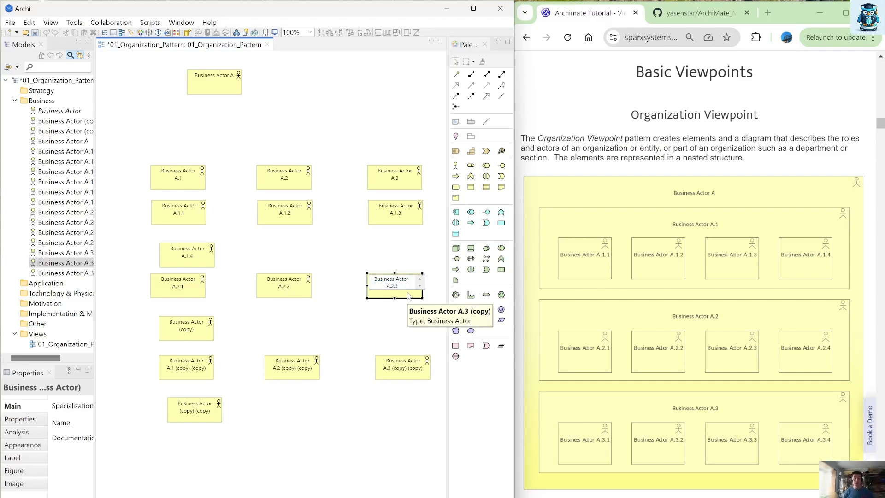
pyautogui.write('.3')
# - Rename the single actor below A.2.1 as Business Actor A.2.4
pyautogui.click(206, 331)
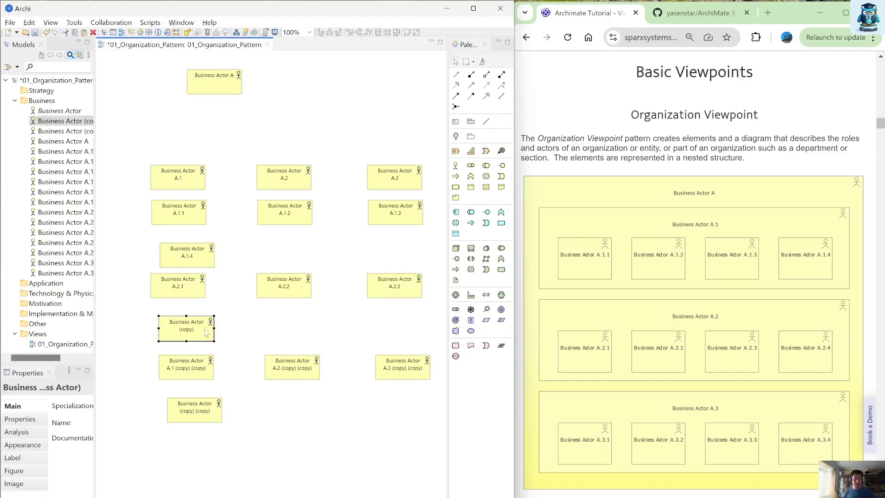
pyautogui.click(205, 330)
pyautogui.press('BackSpace')
pyautogui.press('BackSpace')
pyautogui.press('BackSpace')
pyautogui.press('BackSpace')
pyautogui.press('BackSpace')
pyautogui.press('BackSpace')
pyautogui.press('BackSpace')
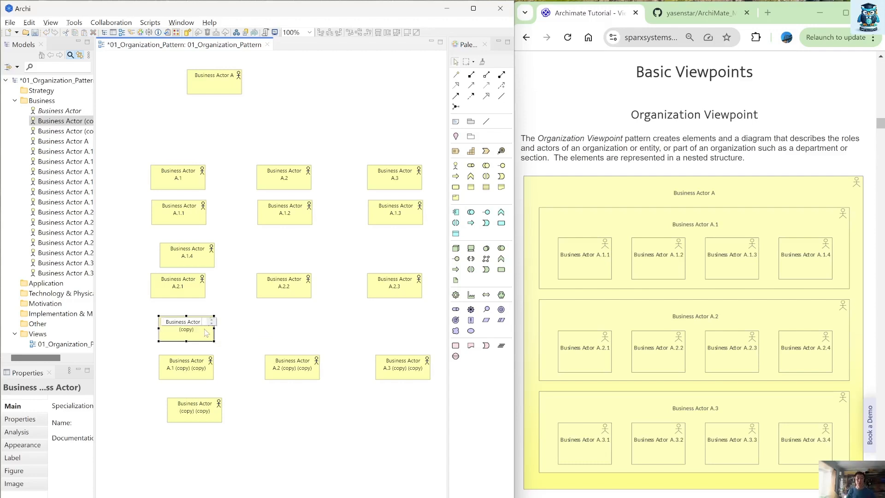
pyautogui.write('A2.')
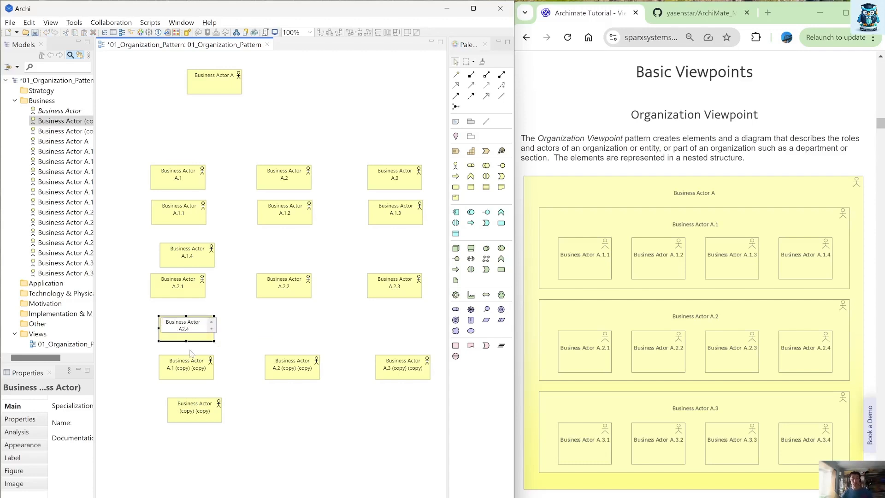
# - Rename the first actor of the lowest copied group as Business Actor A.3.1
pyautogui.click(192, 374)
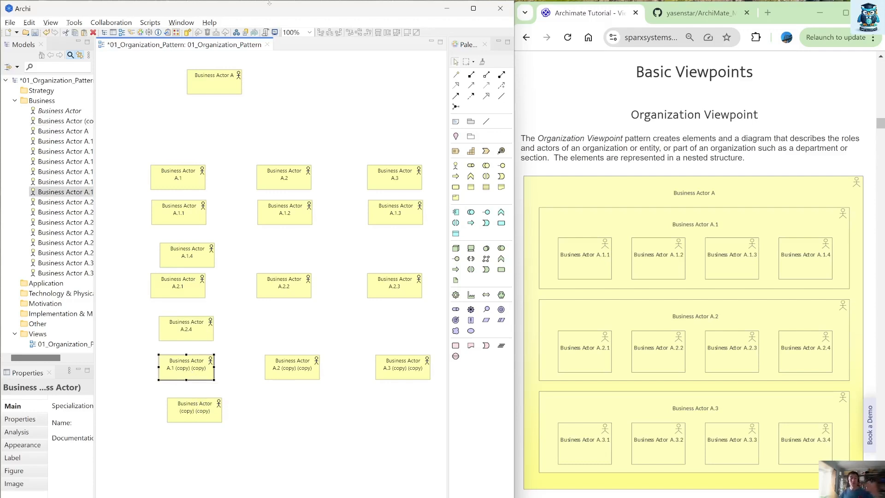
pyautogui.press('F2')
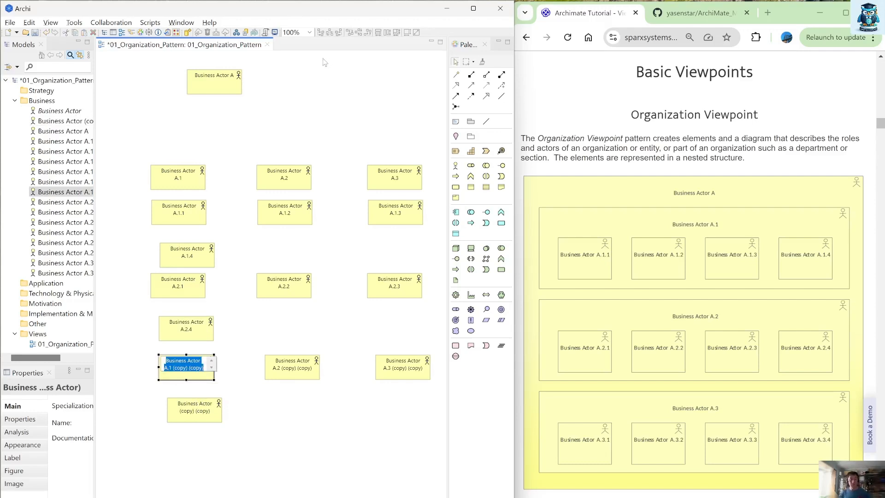
pyautogui.click(169, 368)
pyautogui.moveTo(170, 368); pyautogui.dragTo(225, 387)
pyautogui.write('4')
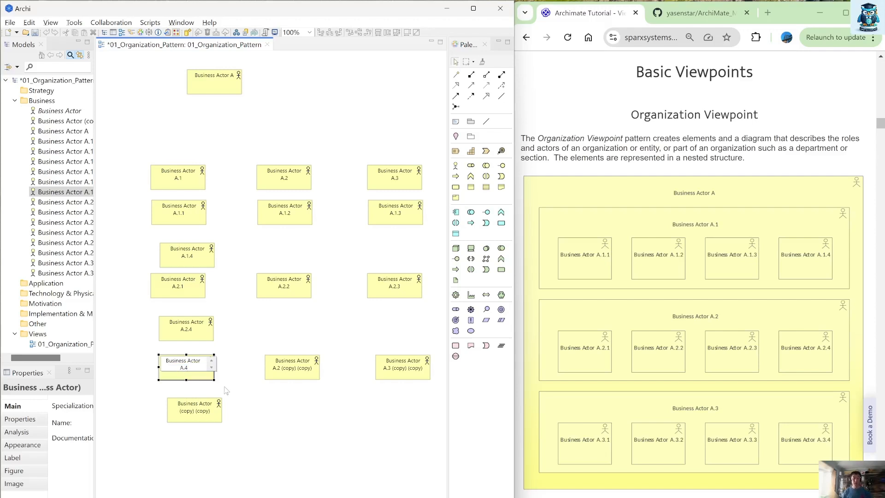
pyautogui.hotkey('ctrl', 'z')
pyautogui.write('3.1')
# - Rename the second and third actors of the lowest copied group as Business Actor A.3.2 and Business Actor A.3.3
pyautogui.click(287, 366)
pyautogui.click(286, 367)
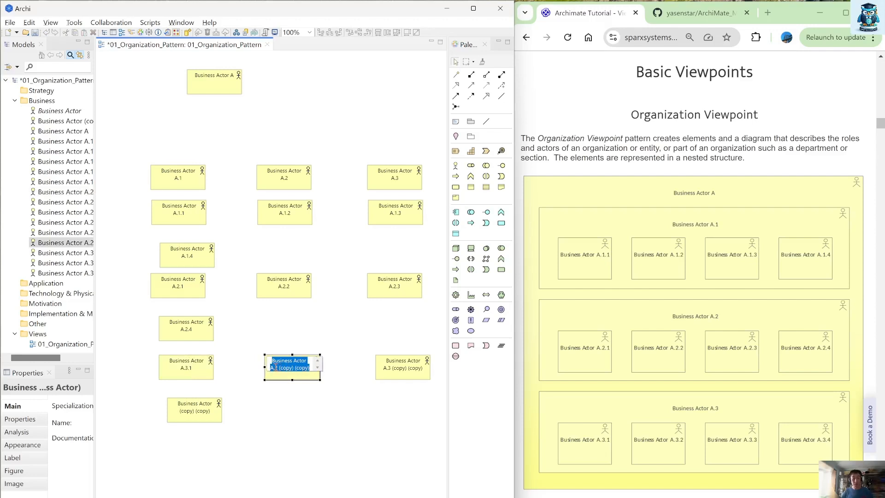
pyautogui.moveTo(275, 368); pyautogui.dragTo(351, 391)
pyautogui.write('3.')
pyautogui.click(397, 369)
pyautogui.click(397, 369)
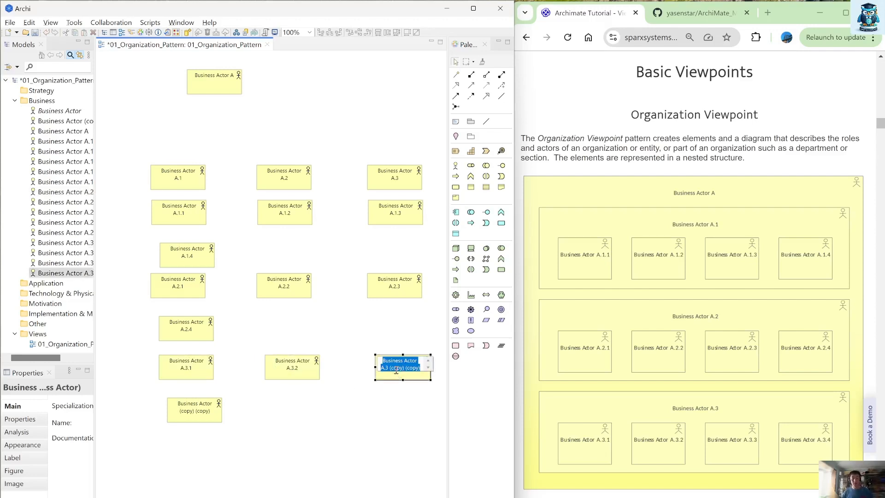
pyautogui.moveTo(386, 370); pyautogui.dragTo(448, 384)
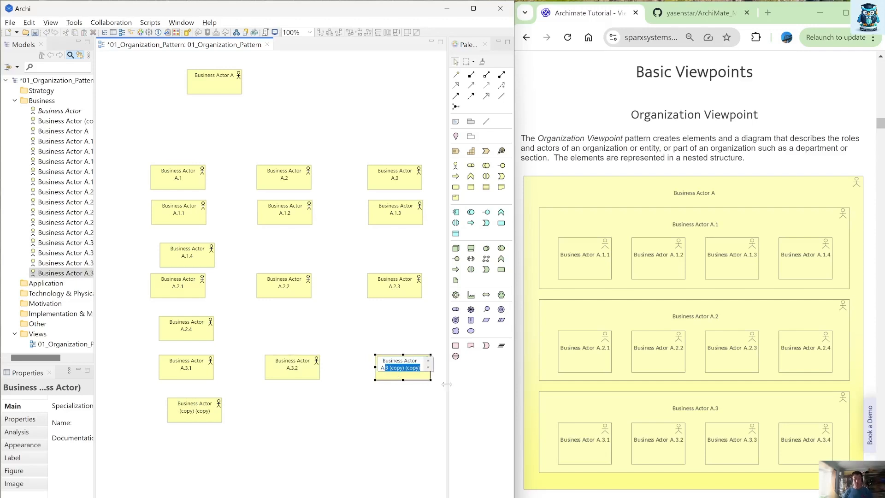
pyautogui.write('3.3')
# - Rename the single actor below A.3.1 as Business Actor A.3.4
pyautogui.click(176, 421)
pyautogui.click(176, 421)
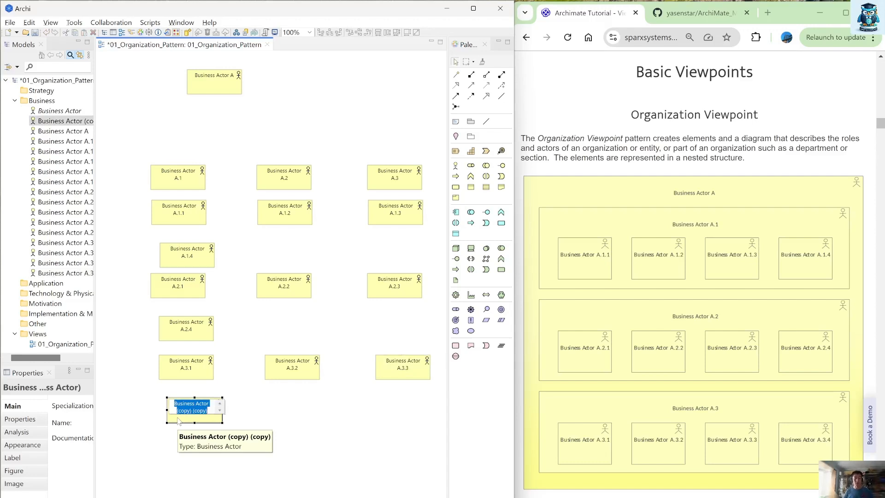
pyautogui.moveTo(176, 410); pyautogui.dragTo(269, 438)
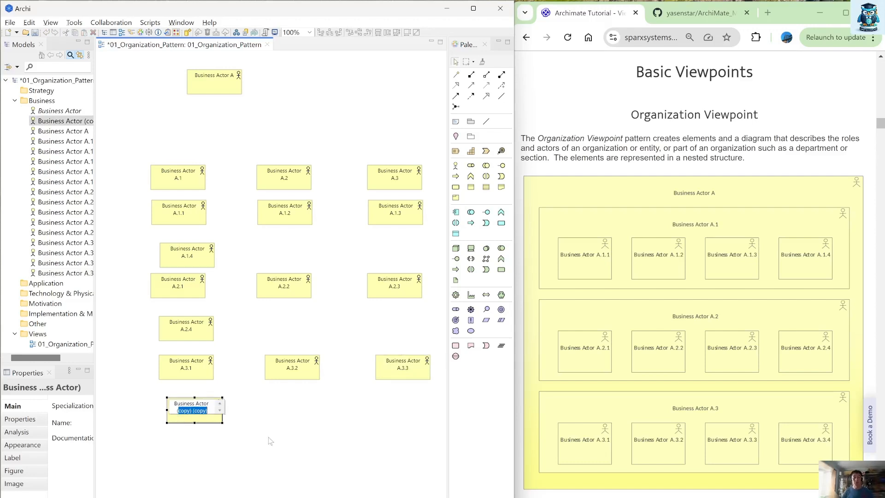
pyautogui.press('BackSpace')
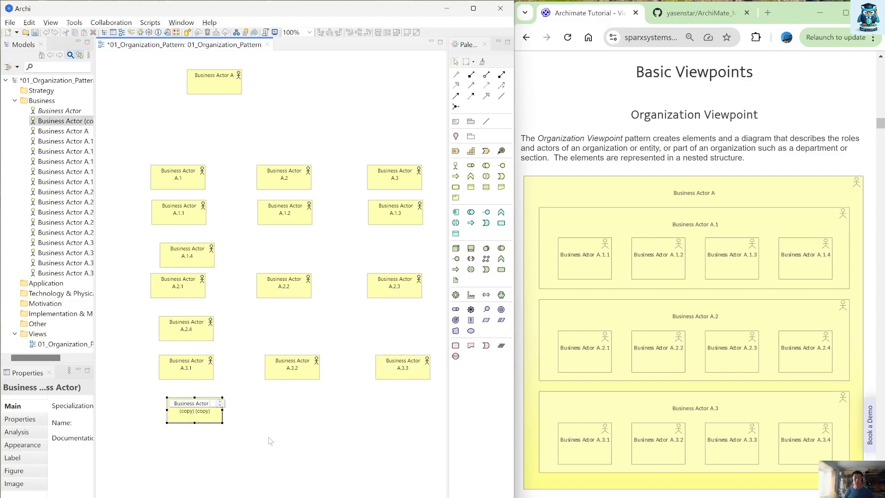
pyautogui.write('A3.3')
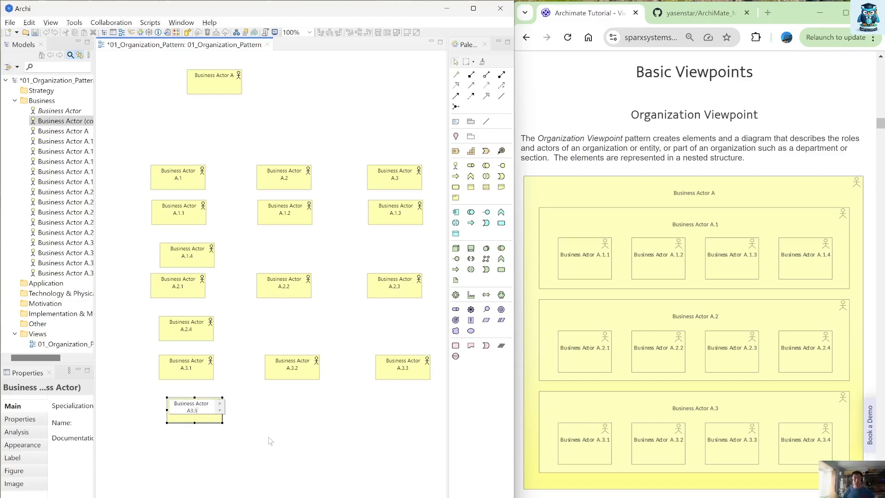
pyautogui.press('BackSpace')
pyautogui.press('BackSpace')
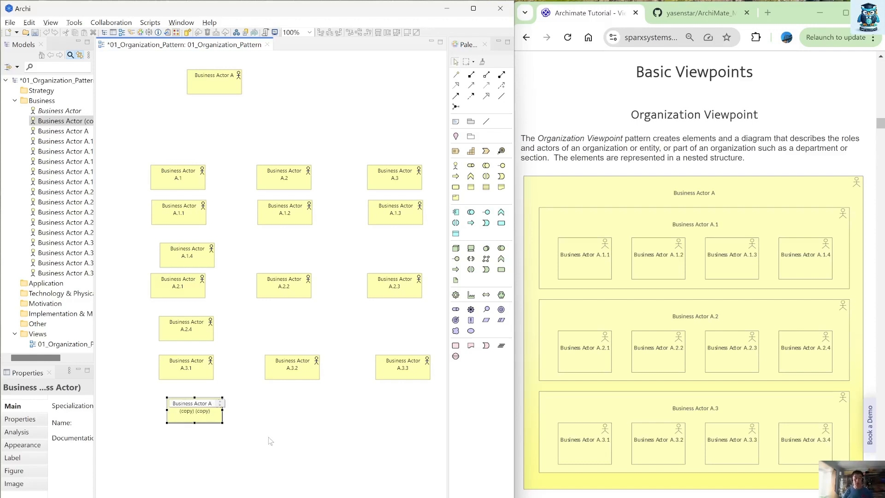
pyautogui.write('.3.4')
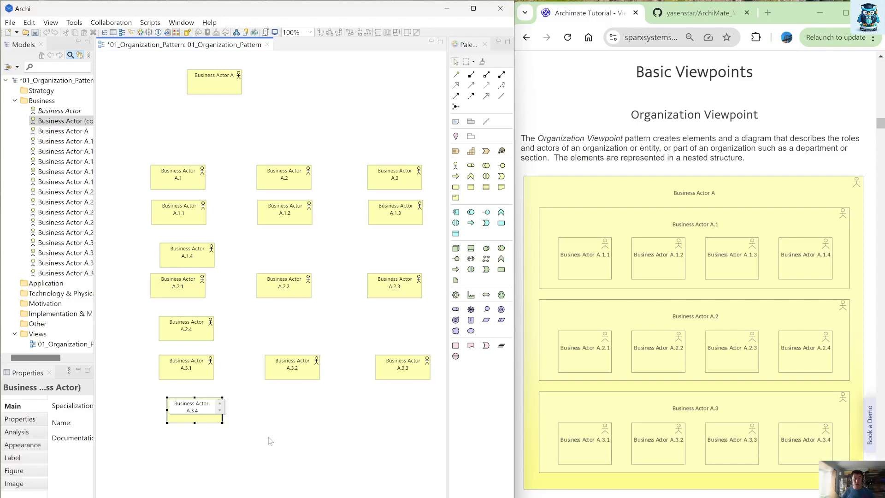
pyautogui.click(291, 435)
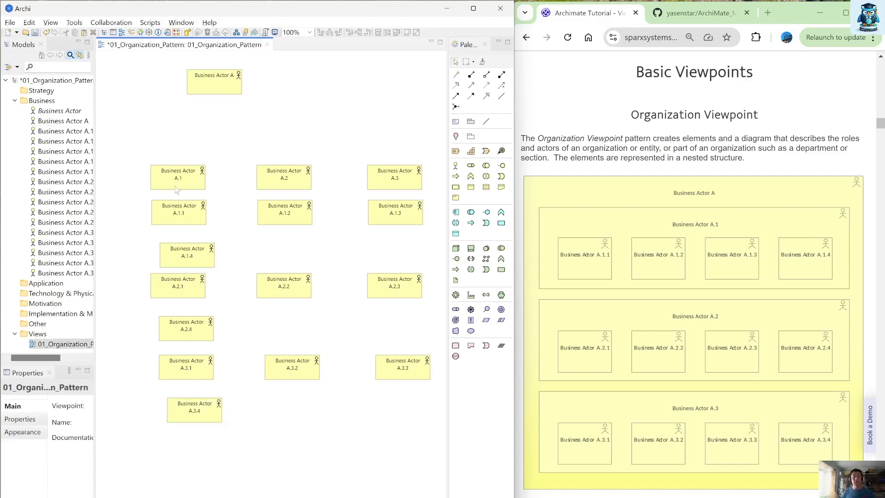
# - Arrange Business Actors A.1.1, A.1.2, A.1.3 and A.1.4 side by side in one evenly spaced row
pyautogui.moveTo(175, 214); pyautogui.dragTo(152, 205)
pyautogui.moveTo(288, 217); pyautogui.dragTo(219, 220)
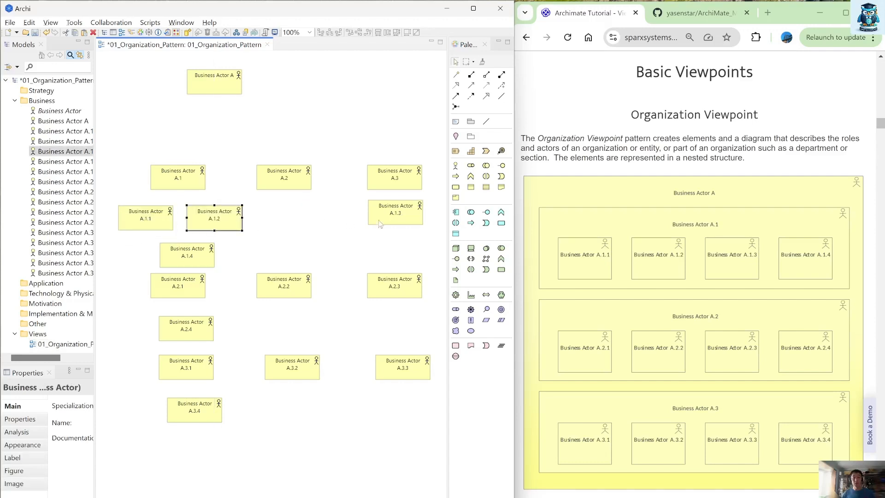
pyautogui.moveTo(417, 211); pyautogui.dragTo(306, 217)
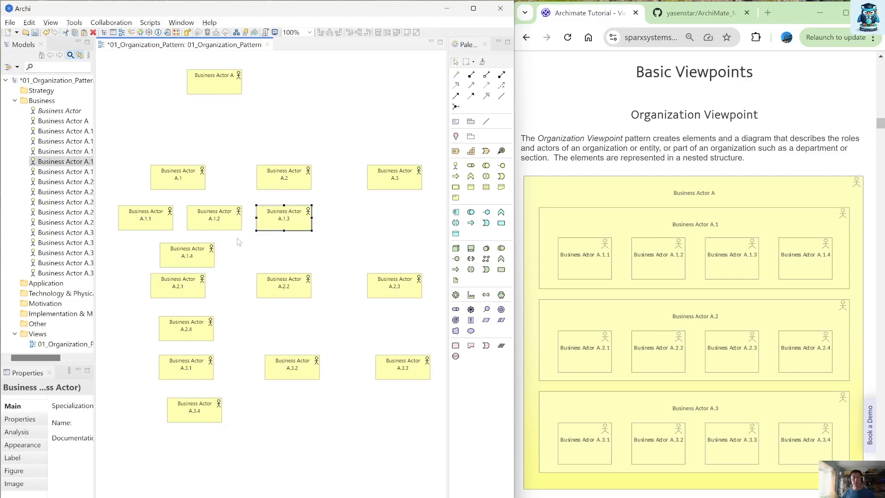
pyautogui.moveTo(194, 256); pyautogui.dragTo(359, 215)
# - Arrange Business Actors A.2.1 to A.2.4 in a row directly beneath the A.1.x actors, aligned with their columns
pyautogui.moveTo(174, 294); pyautogui.dragTo(142, 270)
pyautogui.moveTo(283, 286); pyautogui.dragTo(217, 262)
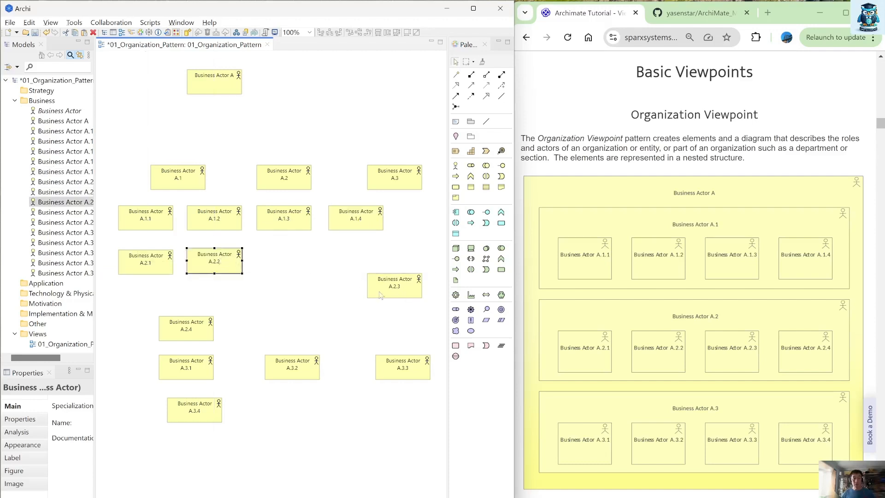
pyautogui.moveTo(381, 296); pyautogui.dragTo(271, 270)
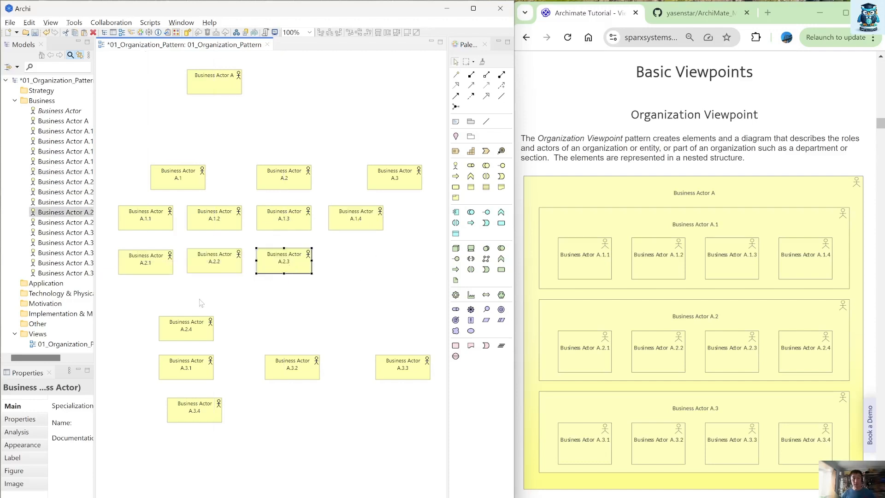
pyautogui.moveTo(190, 327); pyautogui.dragTo(359, 259)
# - Arrange Business Actors A.3.1 to A.3.4 in a row beneath the A.2.x actors, aligned with their columns
pyautogui.click(187, 369)
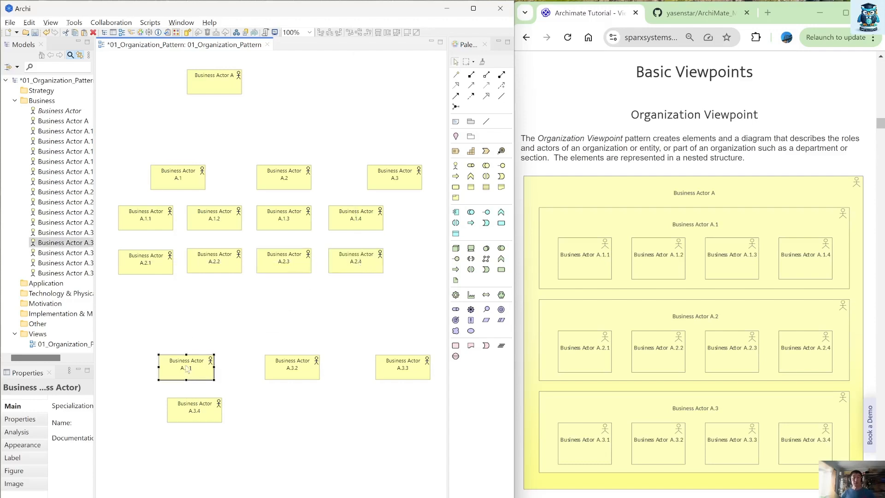
pyautogui.moveTo(187, 369); pyautogui.dragTo(145, 313)
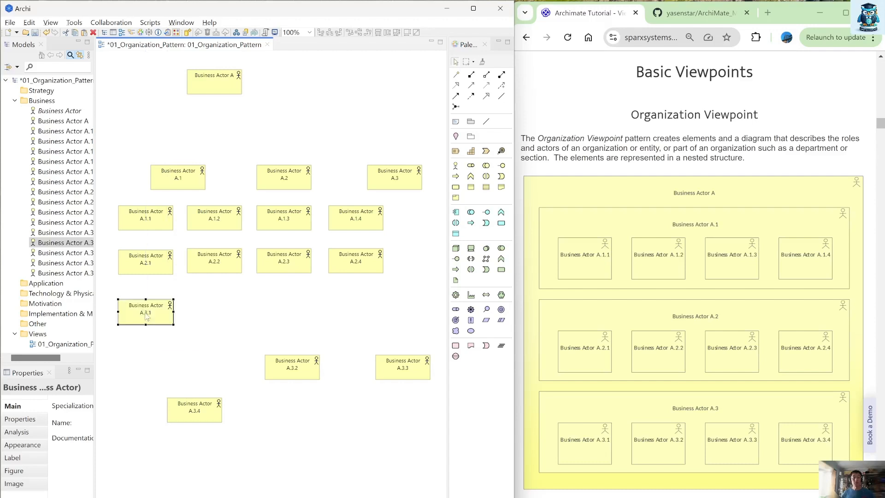
pyautogui.moveTo(275, 366); pyautogui.dragTo(206, 311)
pyautogui.moveTo(407, 378); pyautogui.dragTo(288, 322)
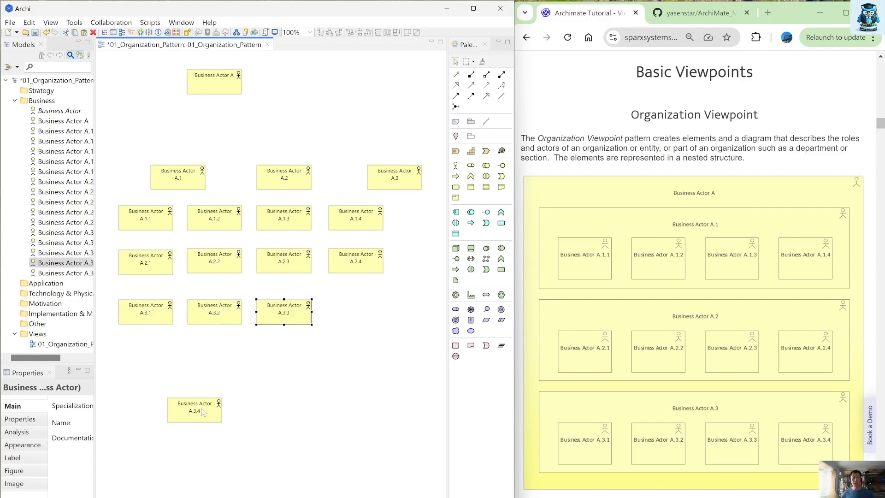
pyautogui.moveTo(200, 408); pyautogui.dragTo(362, 309)
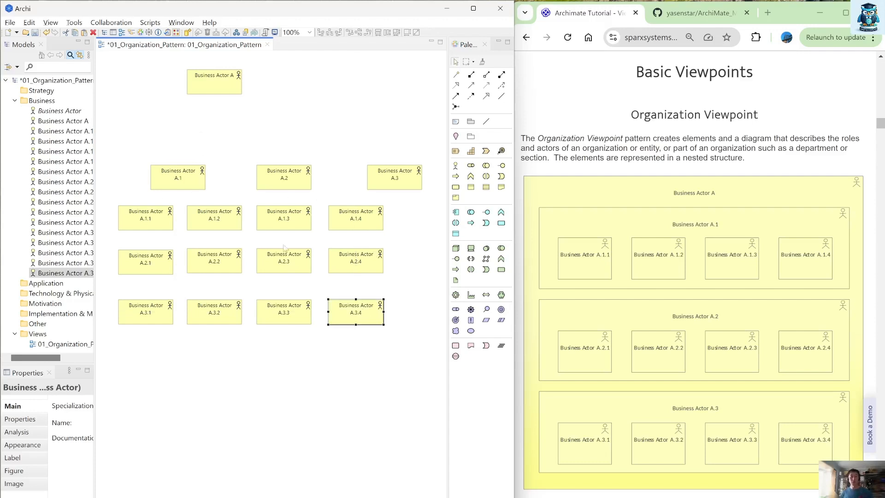
pyautogui.moveTo(358, 227)
pyautogui.mouseDown()
pyautogui.moveTo(386, 226)
pyautogui.moveTo(343, 223)
pyautogui.moveTo(359, 227)
pyautogui.mouseUp()
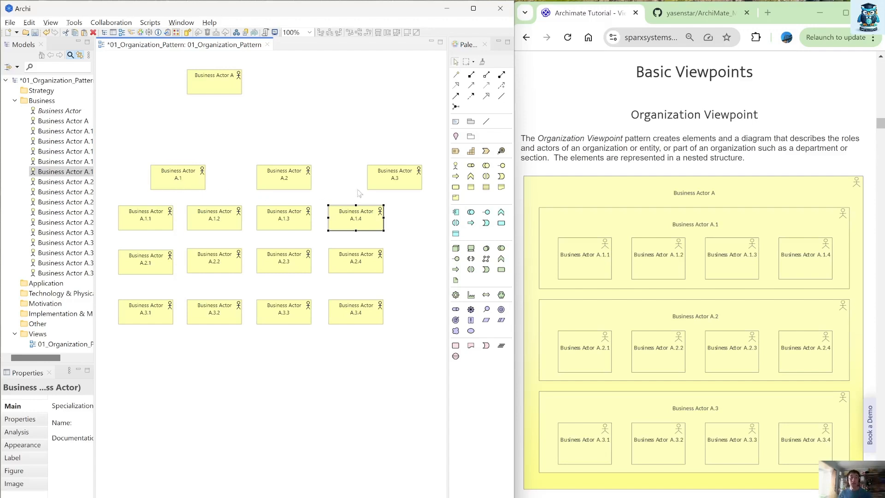
# - Enlarge Business Actor A.3 below the rows and nest A.3.1 to A.3.4 inside it with composition relations
pyautogui.moveTo(396, 182); pyautogui.dragTo(412, 422)
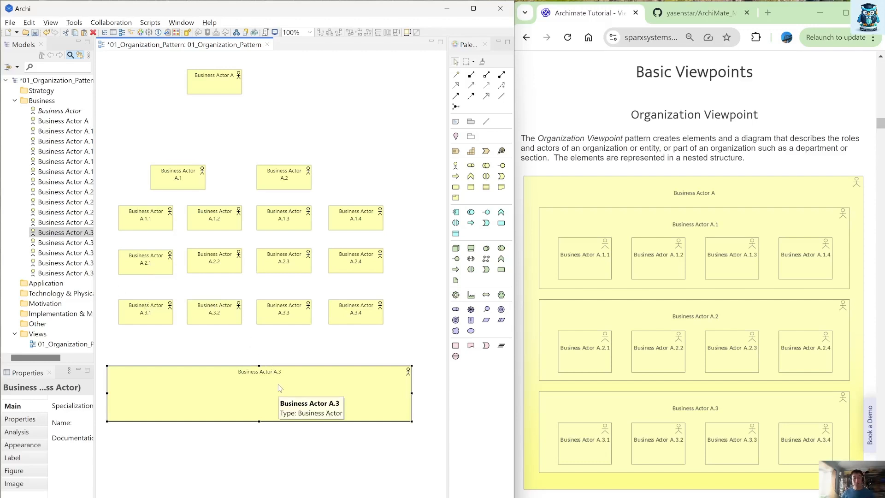
pyautogui.moveTo(111, 289); pyautogui.dragTo(403, 336)
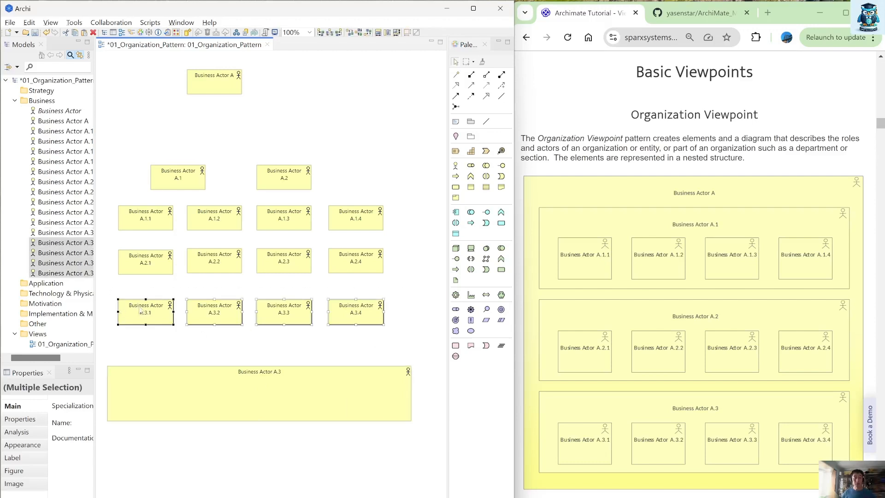
pyautogui.moveTo(144, 312); pyautogui.dragTo(155, 395)
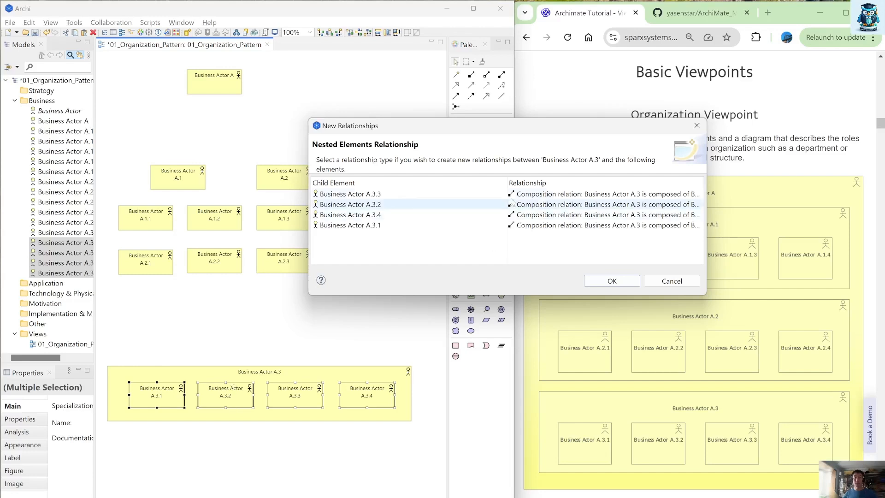
pyautogui.click(640, 194)
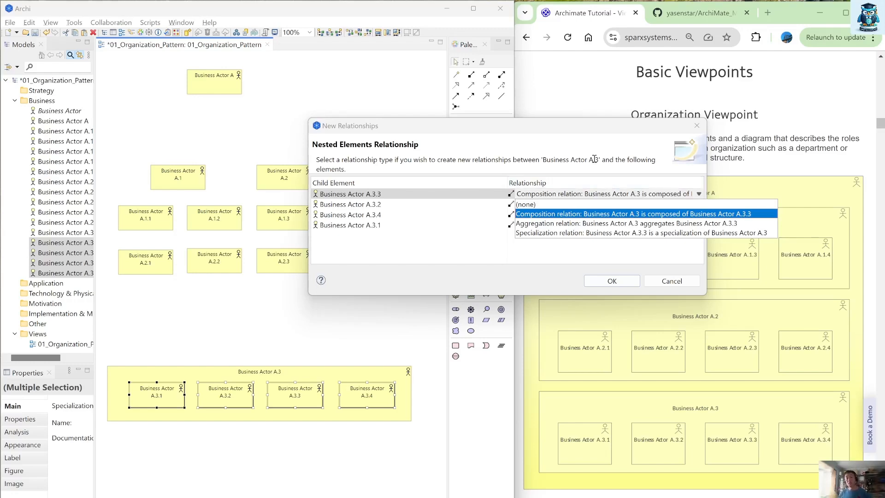
pyautogui.click(626, 147)
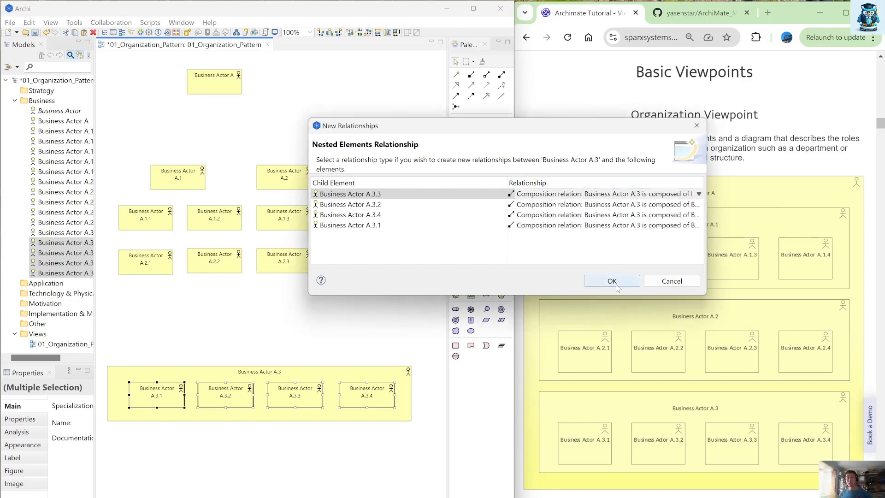
pyautogui.click(595, 281)
# - Move the four nested actors out below Business Actor A.3 to expose their composition connections, and undo the move
pyautogui.moveTo(423, 439); pyautogui.dragTo(111, 375)
pyautogui.moveTo(148, 399); pyautogui.dragTo(149, 464)
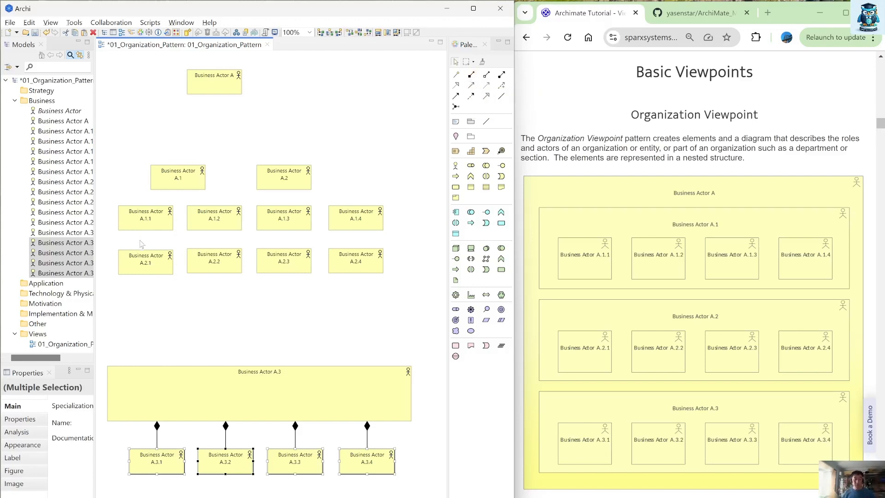
pyautogui.hotkey('ctrl', 'z')
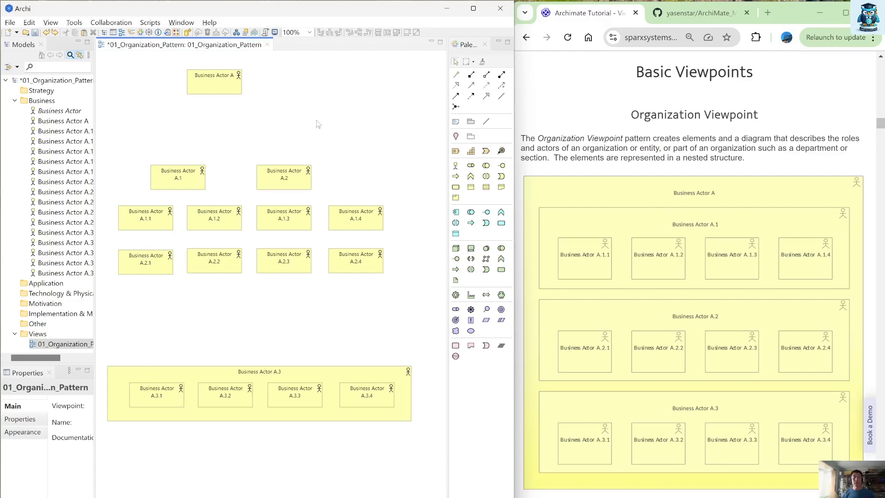
# - Move Business Actor A.2 into the free space just above the enlarged Business Actor A.3
pyautogui.moveTo(294, 178); pyautogui.dragTo(146, 314)
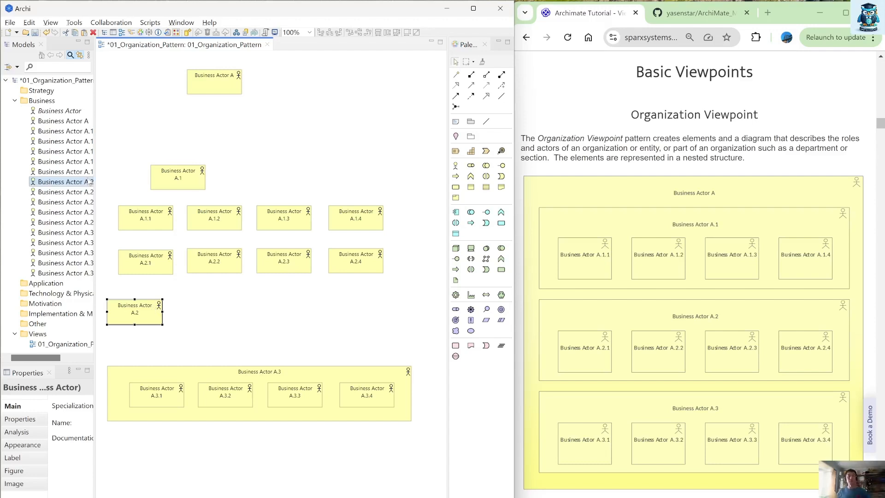
# - Open the automatic relationship management (ARM) connection preferences and place the window beside the diagram for reading
pyautogui.click(74, 23)
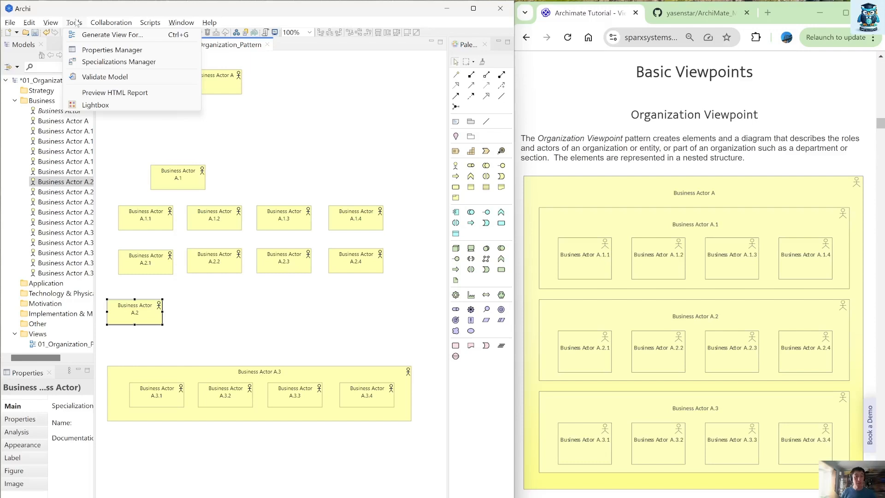
pyautogui.moveTo(30, 24)
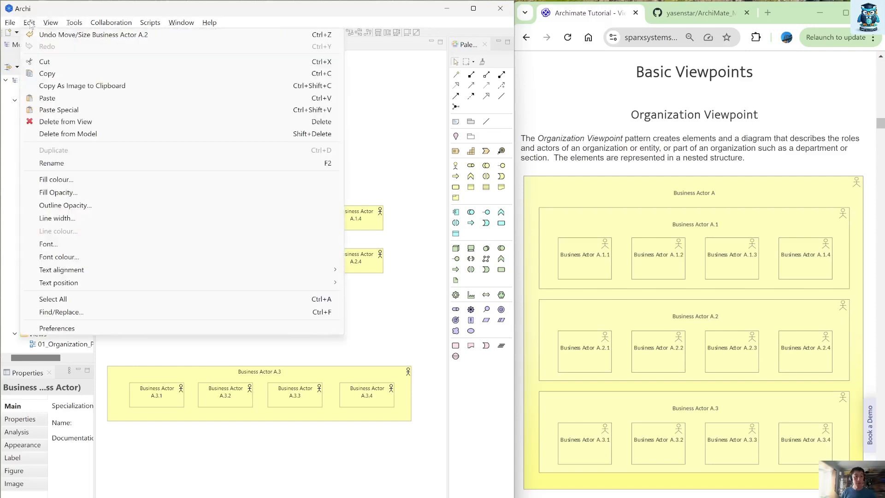
pyautogui.click(70, 330)
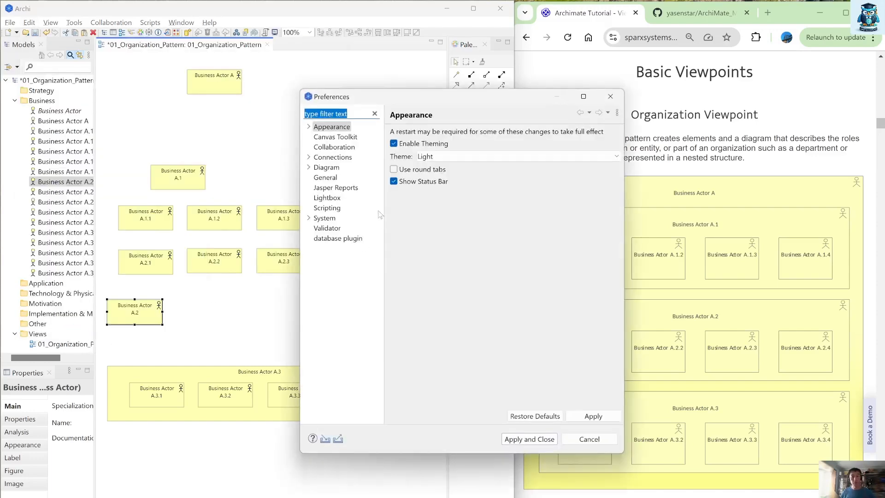
pyautogui.click(308, 156)
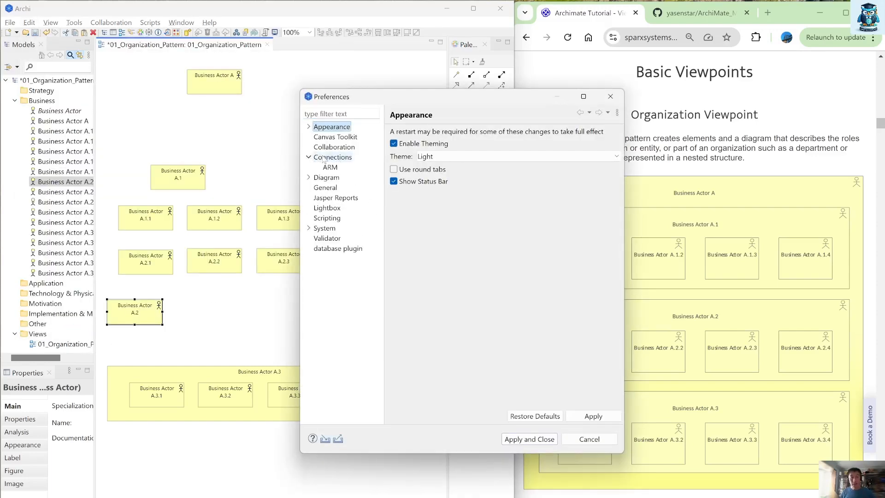
pyautogui.click(324, 158)
pyautogui.click(333, 169)
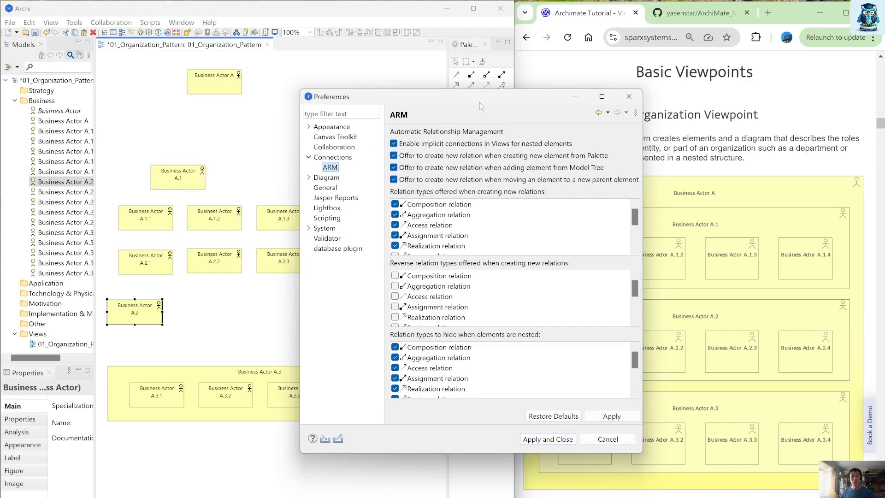
pyautogui.moveTo(482, 103); pyautogui.dragTo(590, 89)
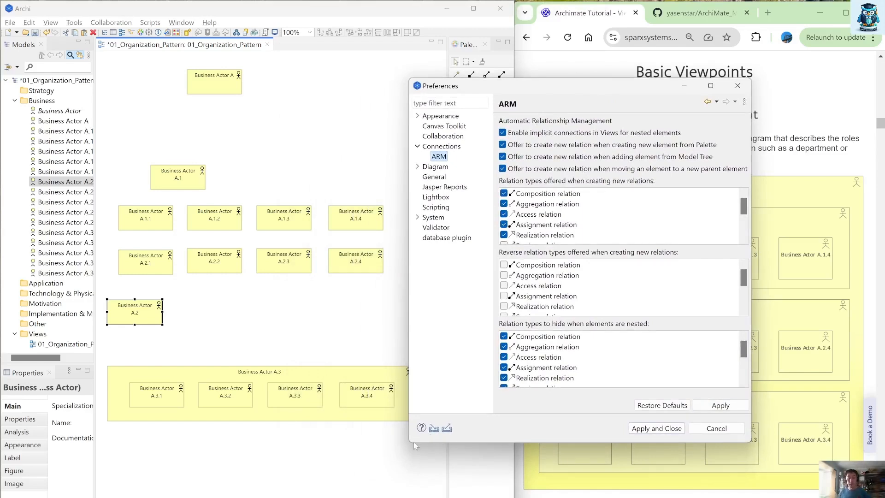
pyautogui.moveTo(409, 443)
pyautogui.mouseDown()
pyautogui.moveTo(361, 494)
pyautogui.moveTo(382, 493)
pyautogui.moveTo(439, 439)
pyautogui.moveTo(398, 454)
pyautogui.mouseUp()
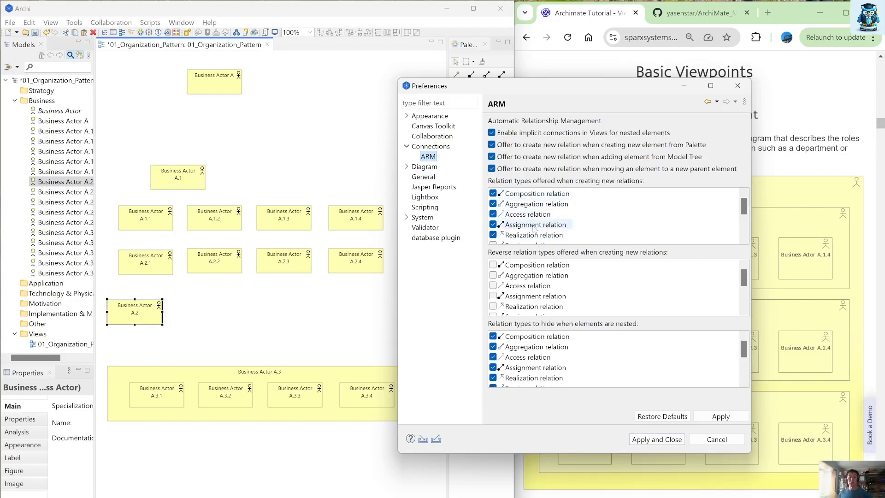
# - Examine which relation types are offered for new relations and hidden when elements are nested, and close the preferences without changing anything
pyautogui.scroll(-2, 536, 230)
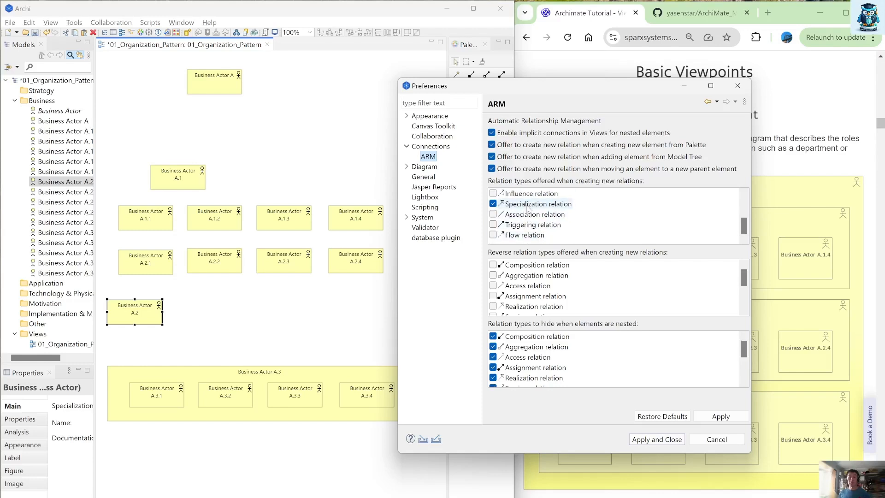
pyautogui.scroll(2, 528, 208)
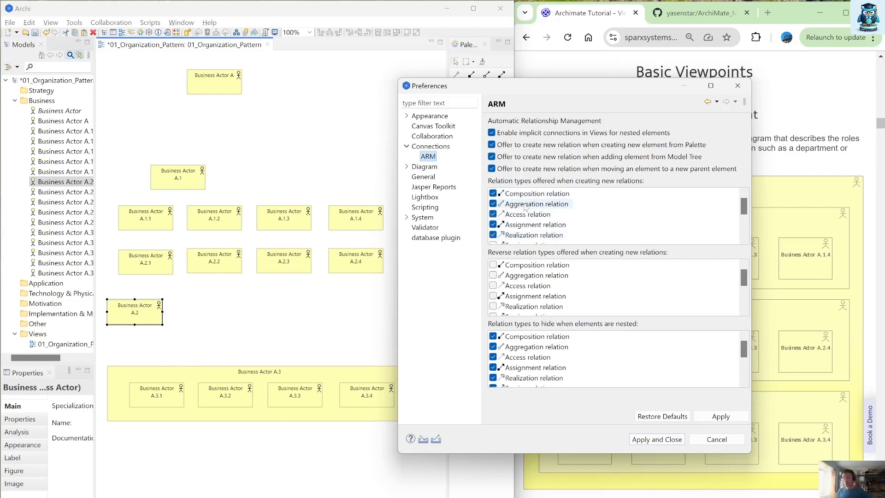
pyautogui.scroll(-1, 517, 203)
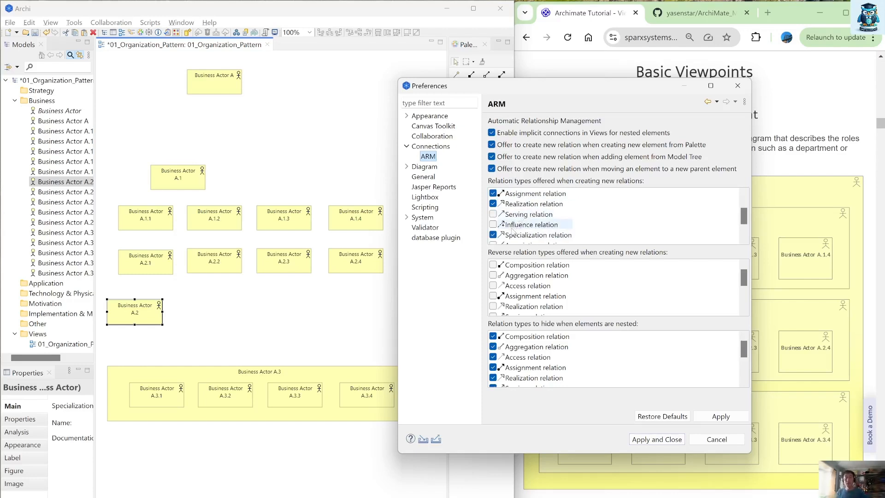
pyautogui.scroll(1, 514, 209)
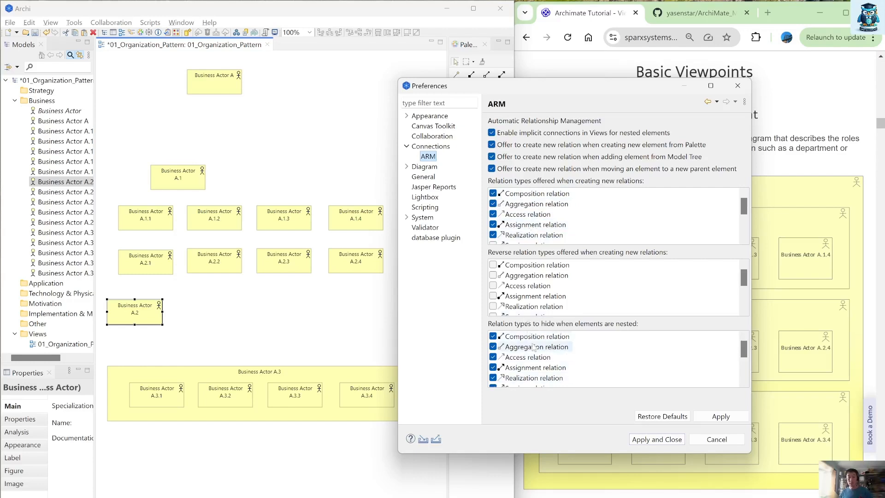
pyautogui.scroll(-1, 540, 356)
pyautogui.scroll(-1, 540, 356)
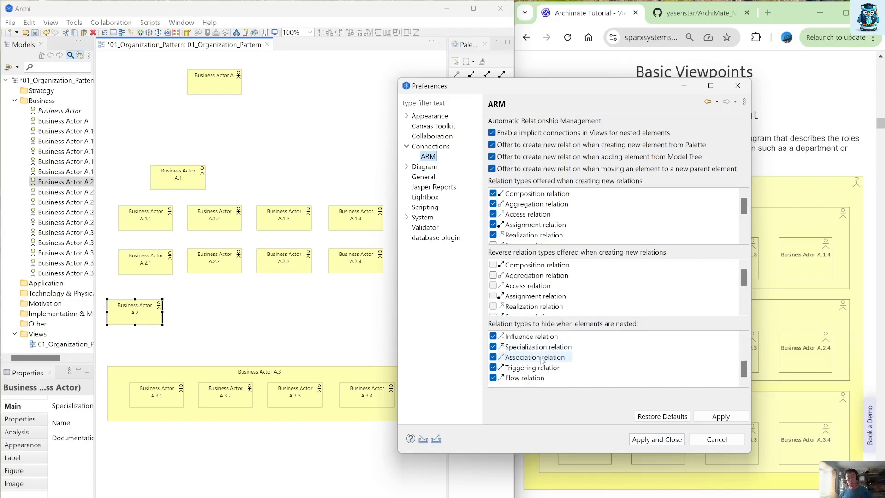
pyautogui.scroll(2, 541, 357)
pyautogui.scroll(-2, 541, 357)
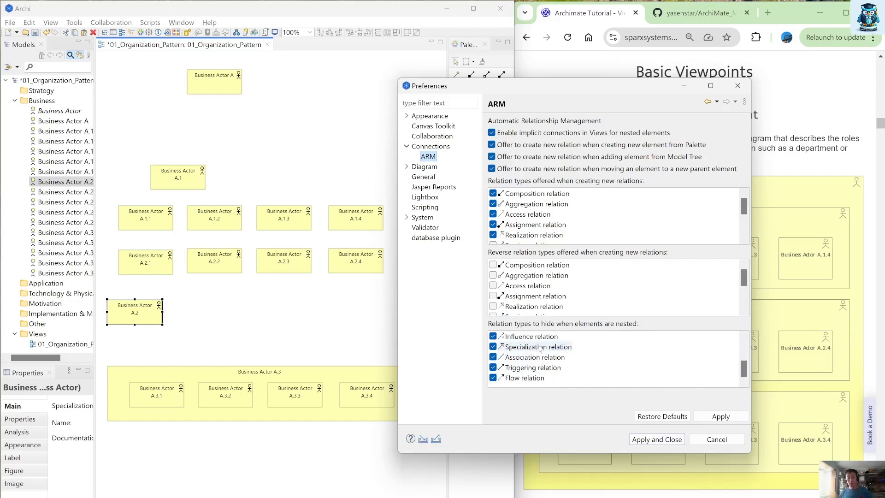
pyautogui.scroll(2, 539, 348)
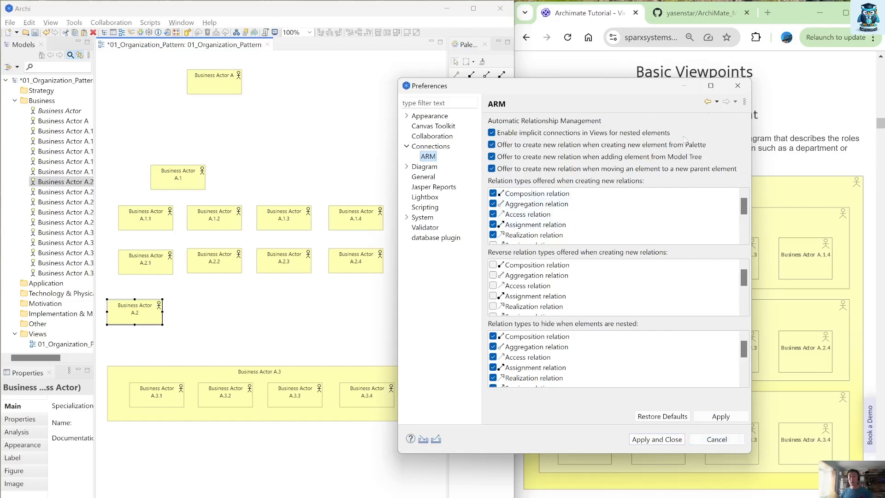
pyautogui.click(738, 85)
# - Check which relations the magic connector offers from Business Actor A.1 to Business Actor A, without creating one
pyautogui.click(456, 74)
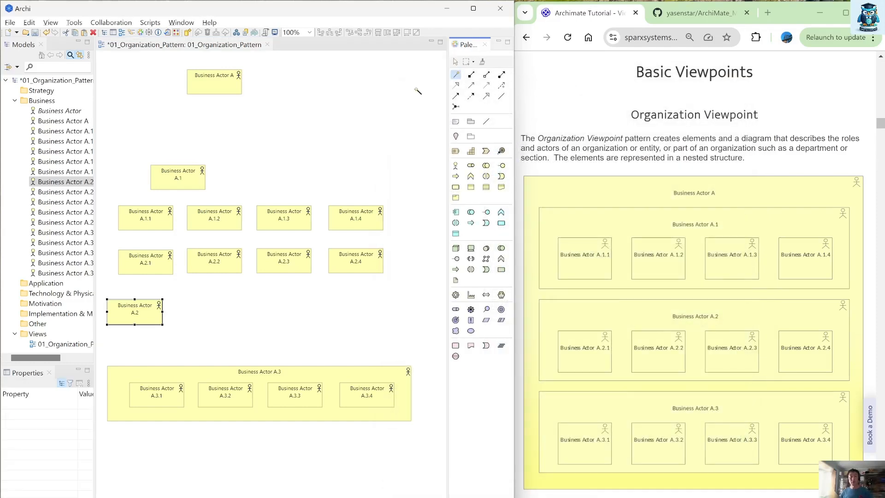
pyautogui.click(189, 181)
pyautogui.click(212, 88)
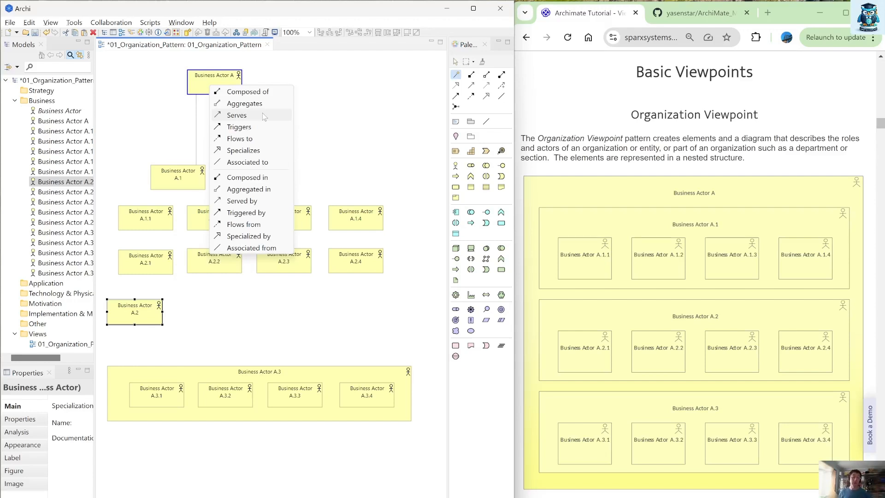
pyautogui.click(337, 128)
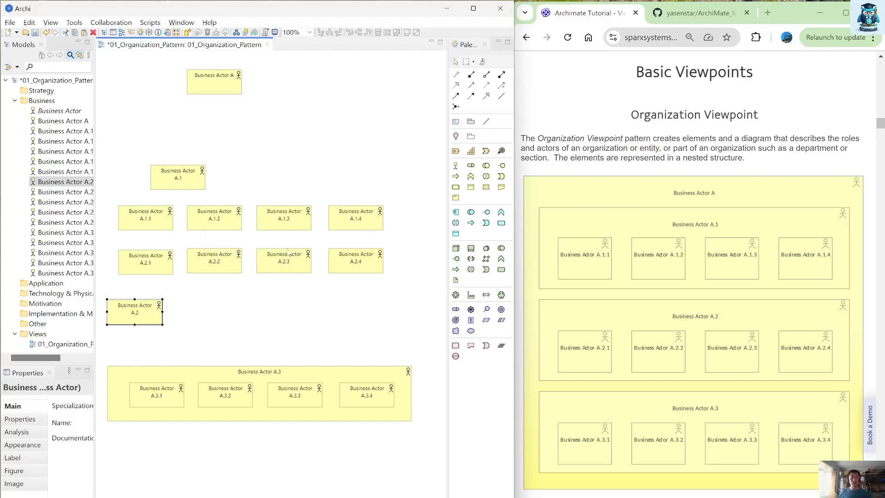
# - Move Business Actor A.2 up slightly, just below the A.2.x row, and match its size to Business Actor A.3
pyautogui.keyDown('shift'); pyautogui.click(276, 367); pyautogui.keyUp('shift')
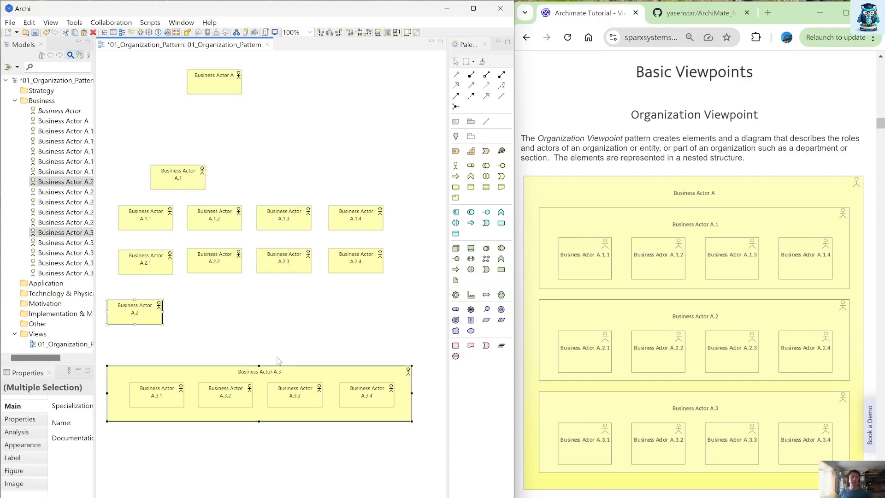
pyautogui.click(357, 330)
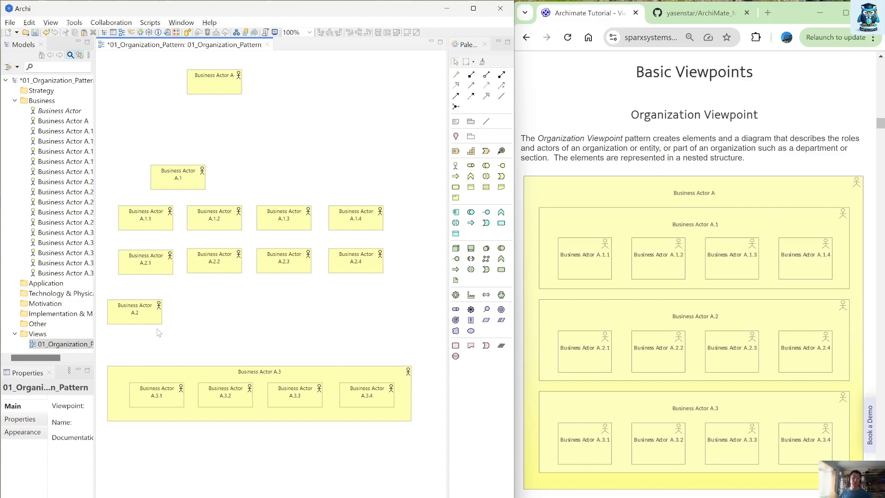
pyautogui.click(153, 314)
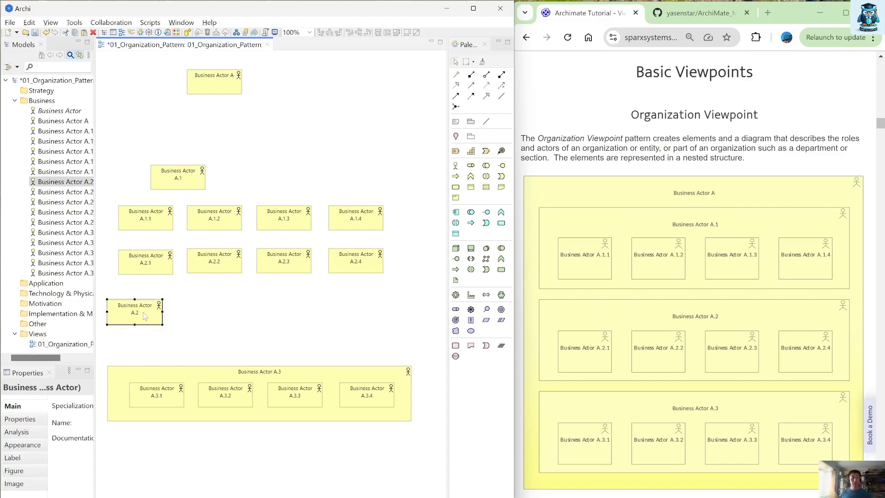
pyautogui.moveTo(145, 315); pyautogui.dragTo(143, 306)
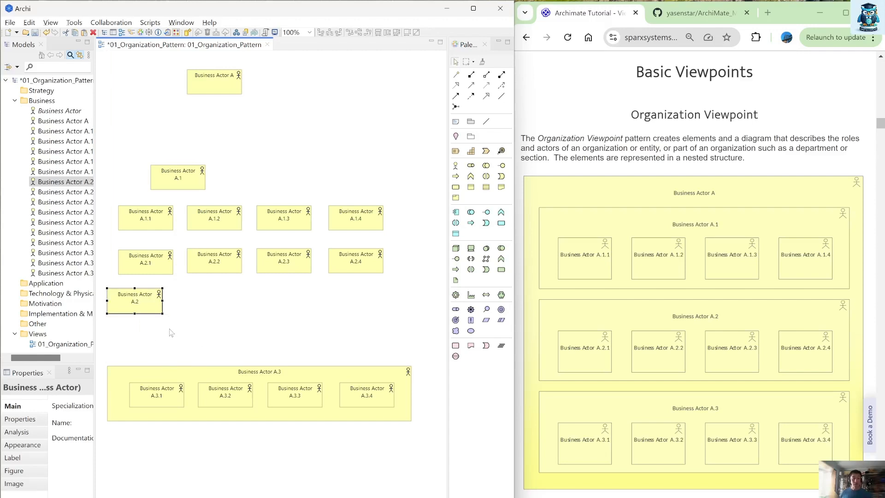
pyautogui.moveTo(164, 315); pyautogui.dragTo(411, 346)
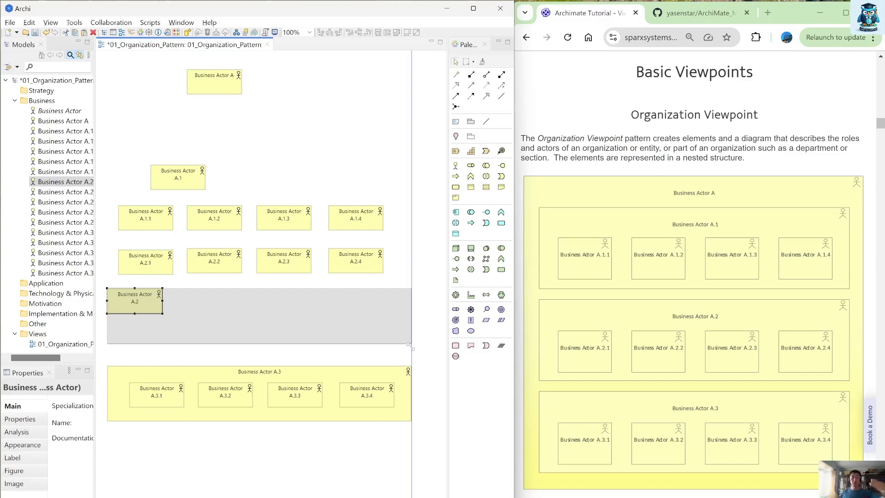
pyautogui.moveTo(410, 346); pyautogui.dragTo(172, 321)
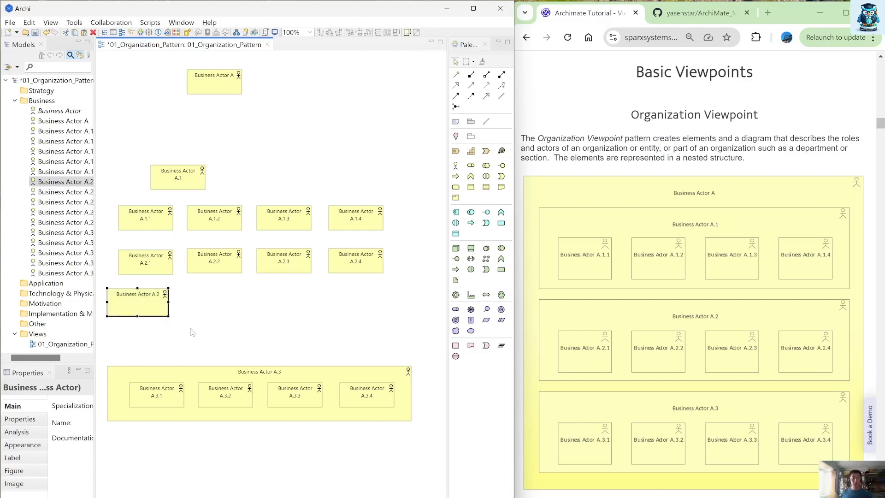
pyautogui.keyDown('shift'); pyautogui.click(194, 377); pyautogui.keyUp('shift')
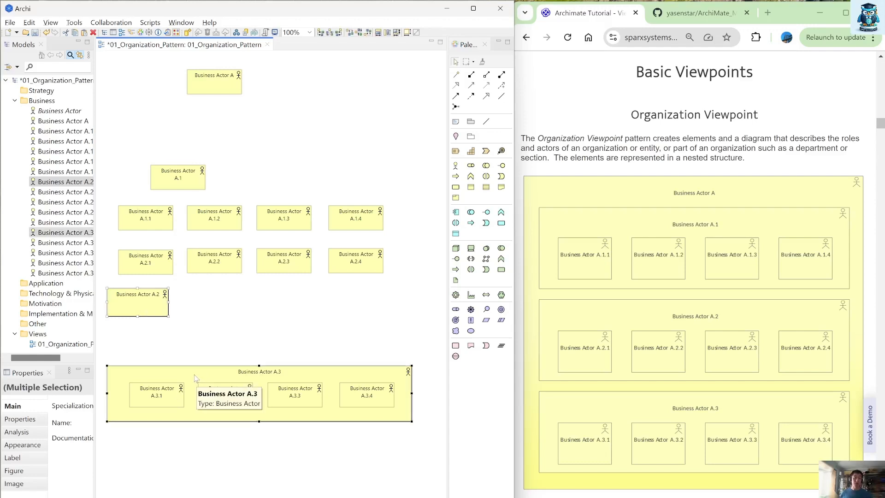
pyautogui.click(397, 33)
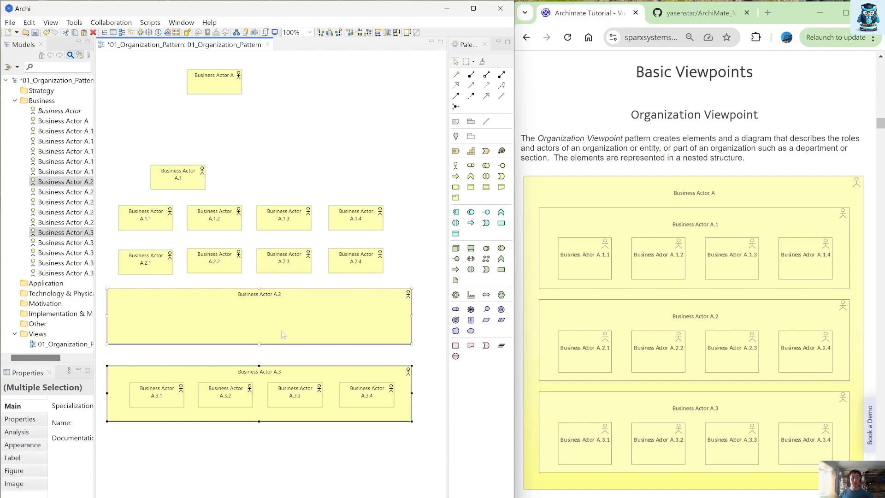
# - Nest Business Actors A.2.1 to A.2.4 inside Business Actor A.2 with composition relations
pyautogui.click(412, 271)
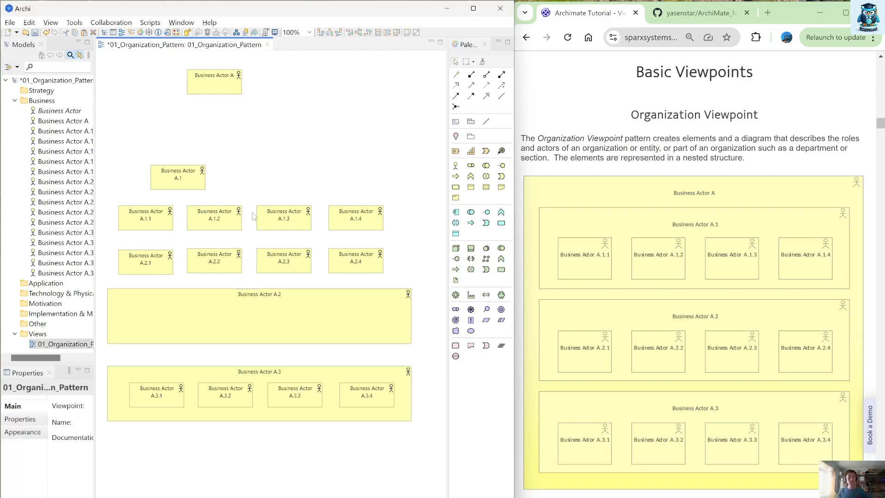
pyautogui.moveTo(394, 283); pyautogui.dragTo(161, 319)
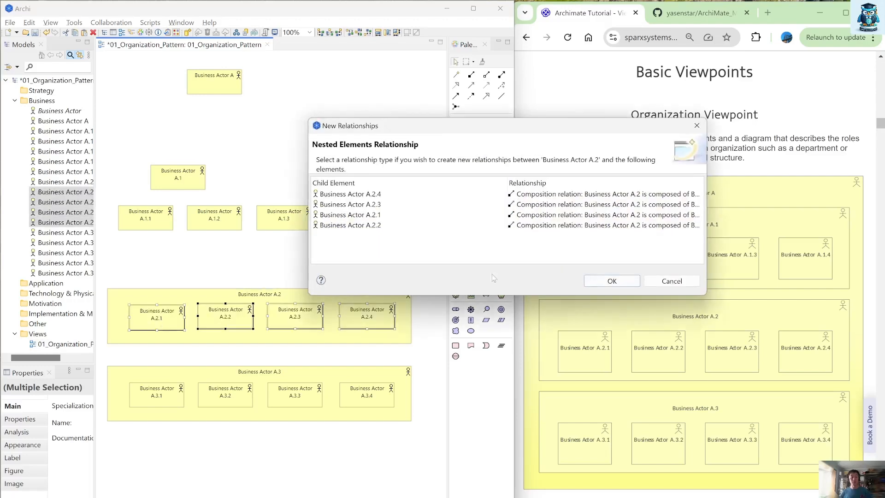
pyautogui.click(604, 283)
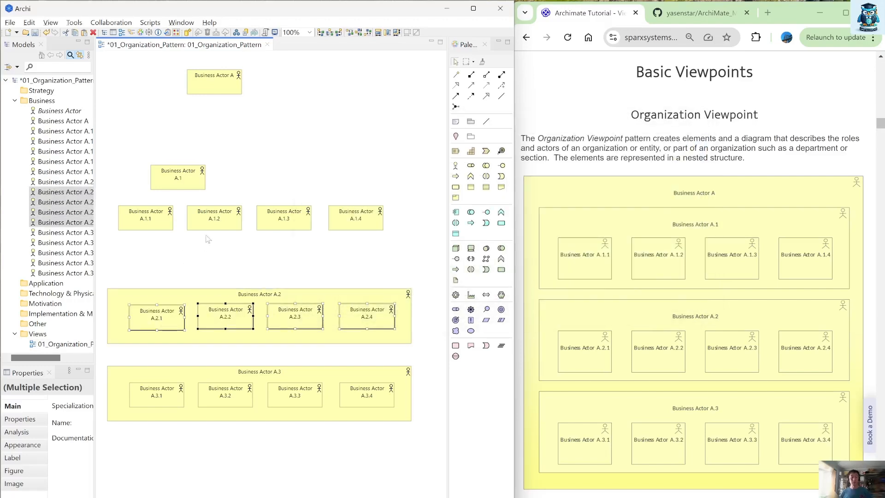
# - Move Business Actor A.1 up and left above its row of actors and match its size to Business Actor A.2
pyautogui.moveTo(187, 177); pyautogui.dragTo(147, 161)
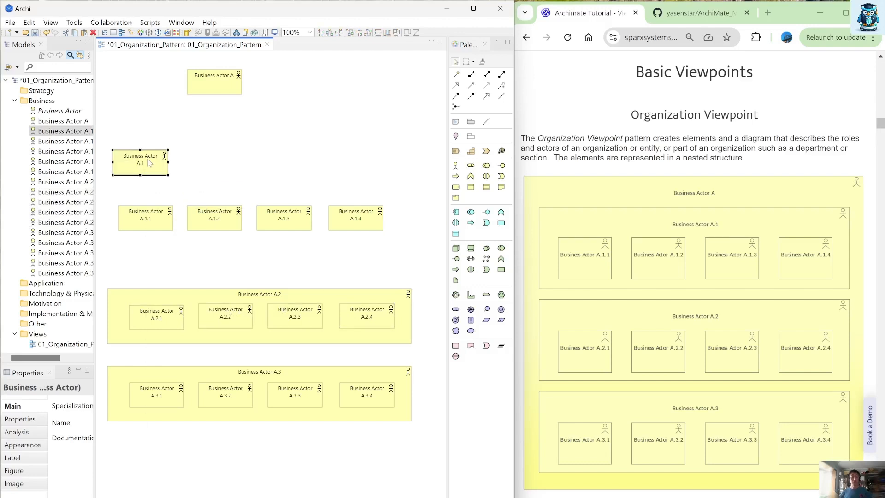
pyautogui.keyDown('shift'); pyautogui.click(194, 301); pyautogui.keyUp('shift')
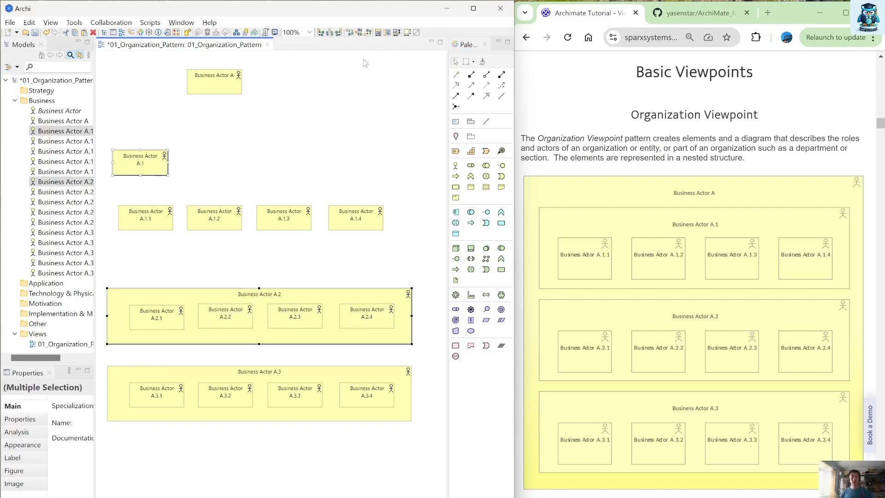
pyautogui.click(398, 34)
# - Nest Business Actors A.1.1 to A.1.4 inside Business Actor A.1 with composition relations
pyautogui.moveTo(397, 250); pyautogui.dragTo(95, 188)
pyautogui.moveTo(140, 218); pyautogui.dragTo(153, 179)
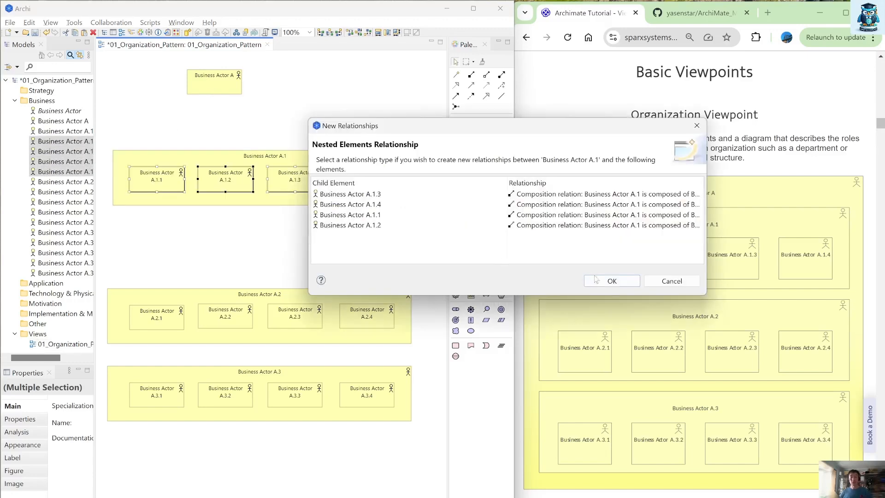
pyautogui.click(612, 282)
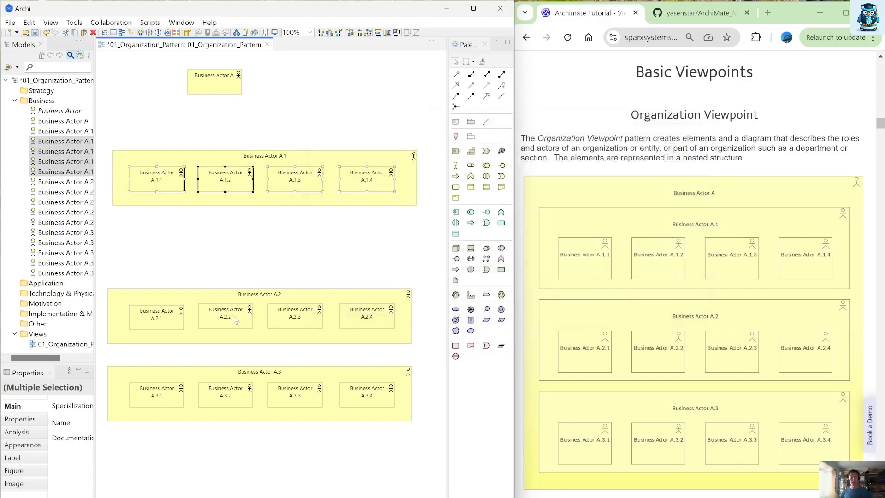
# - Stack the Business Actor A.2 and A.3 groups closely beneath Business Actor A.1, aligned with its edges
pyautogui.moveTo(242, 299); pyautogui.dragTo(248, 221)
pyautogui.moveTo(264, 371); pyautogui.dragTo(267, 277)
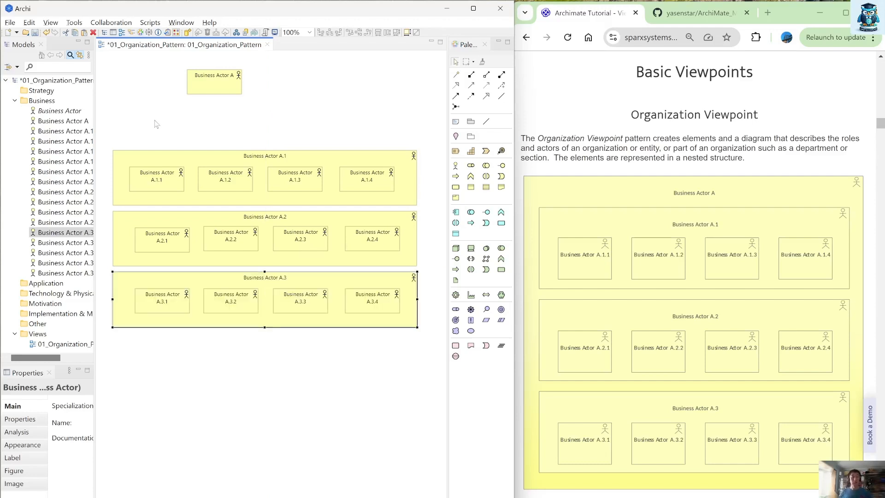
# - Nest the Business Actor A.1, A.2 and A.3 groups inside Business Actor A with composition relations
pyautogui.moveTo(226, 90); pyautogui.dragTo(164, 106)
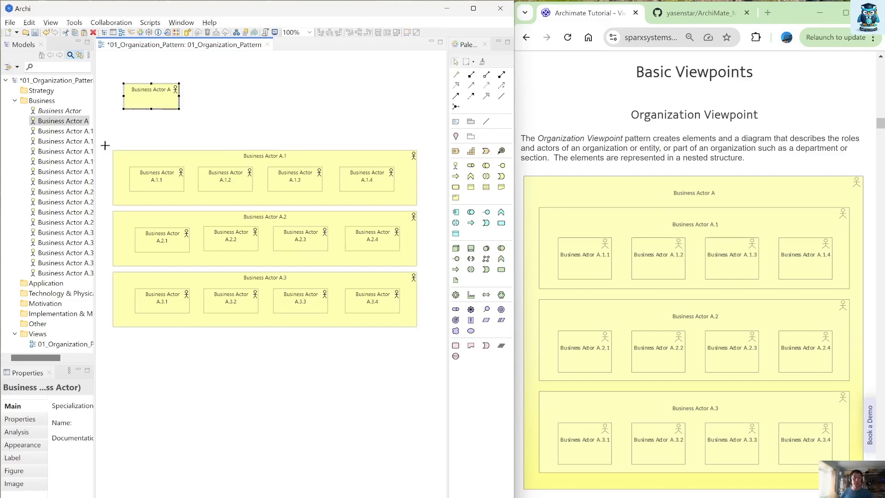
pyautogui.moveTo(105, 145); pyautogui.dragTo(430, 337)
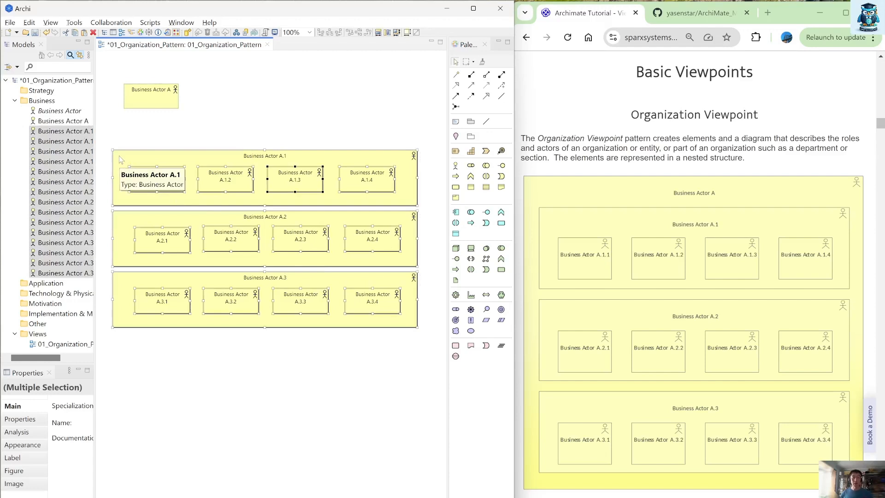
pyautogui.moveTo(119, 158); pyautogui.dragTo(144, 107)
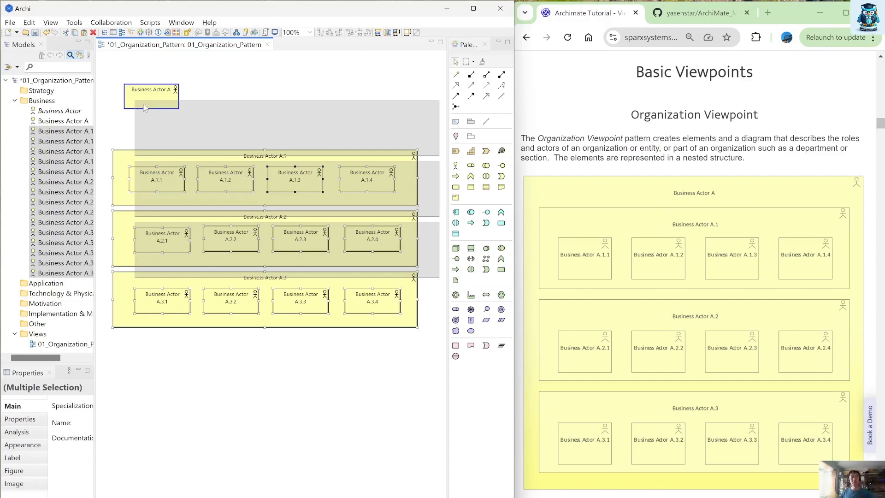
pyautogui.moveTo(144, 107); pyautogui.dragTo(143, 108)
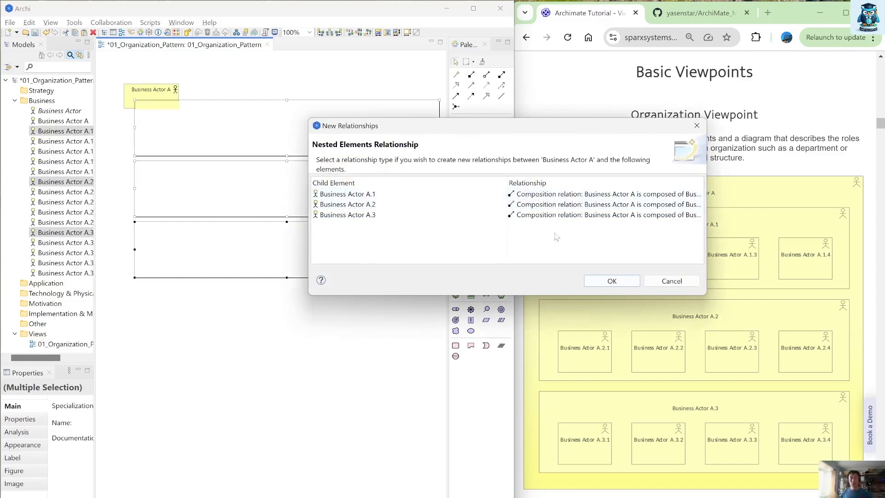
pyautogui.click(614, 282)
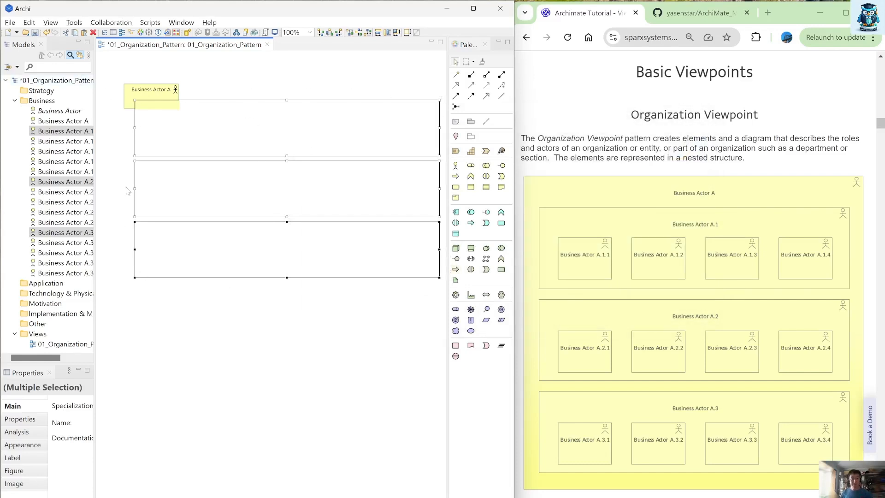
# - Enlarge Business Actor A to enclose its three nested groups with even margins and shift it near the view's left edge
pyautogui.click(156, 97)
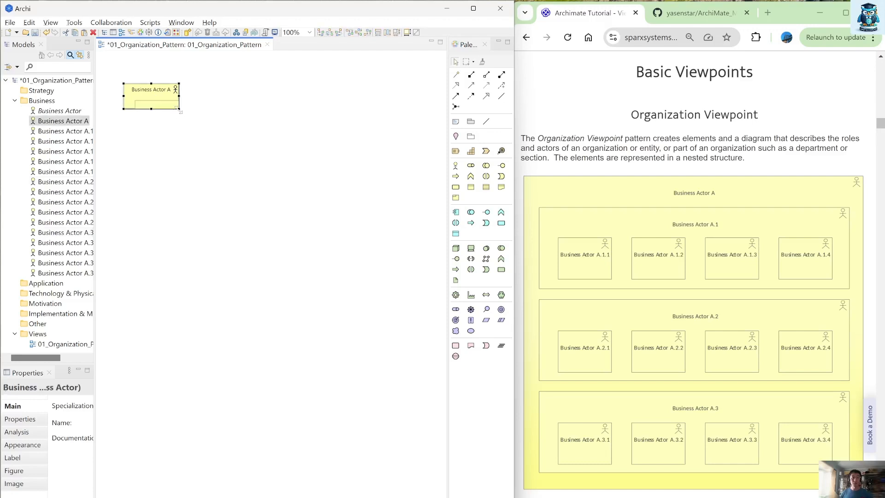
pyautogui.moveTo(180, 111); pyautogui.dragTo(464, 284)
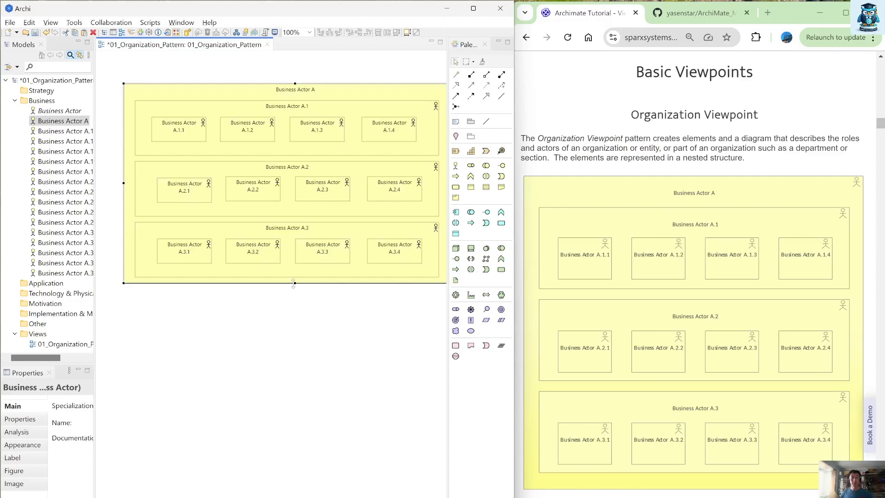
pyautogui.moveTo(294, 283); pyautogui.dragTo(294, 289)
pyautogui.moveTo(275, 100); pyautogui.dragTo(252, 106)
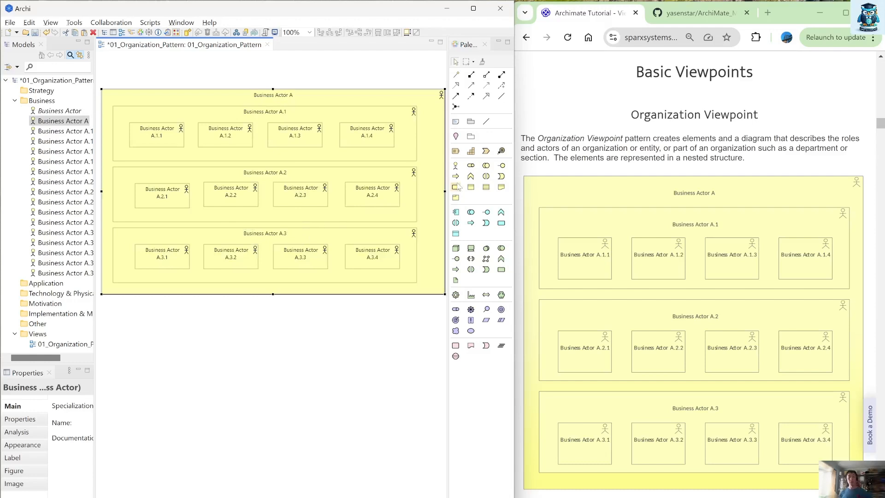
pyautogui.moveTo(445, 191); pyautogui.dragTo(427, 191)
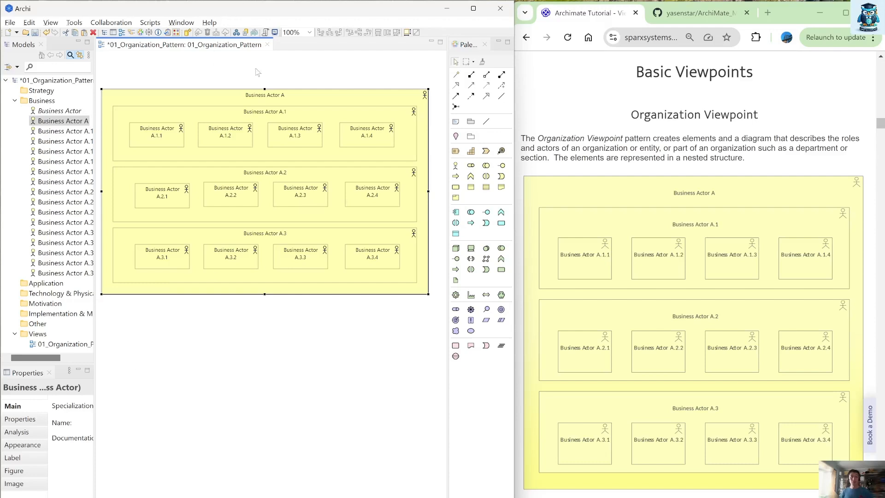
pyautogui.click(313, 369)
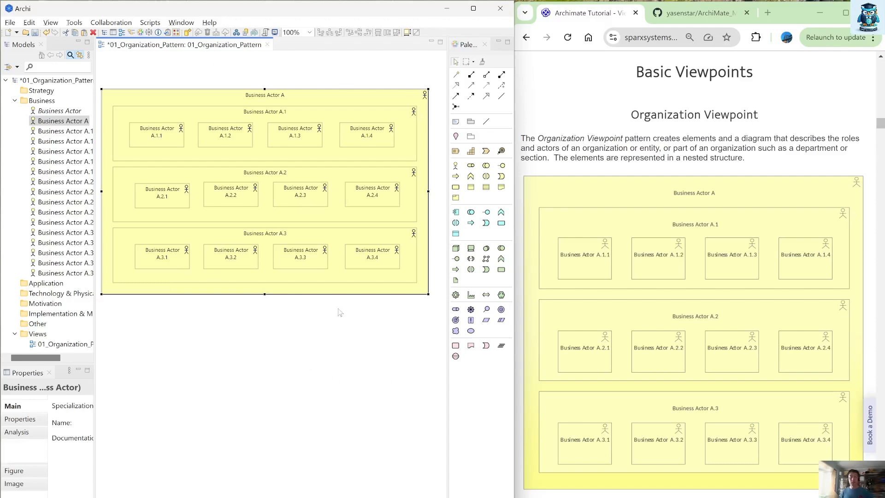
# - Add a note above Business Actor A and resize it into a wide, shallow title box
pyautogui.click(456, 122)
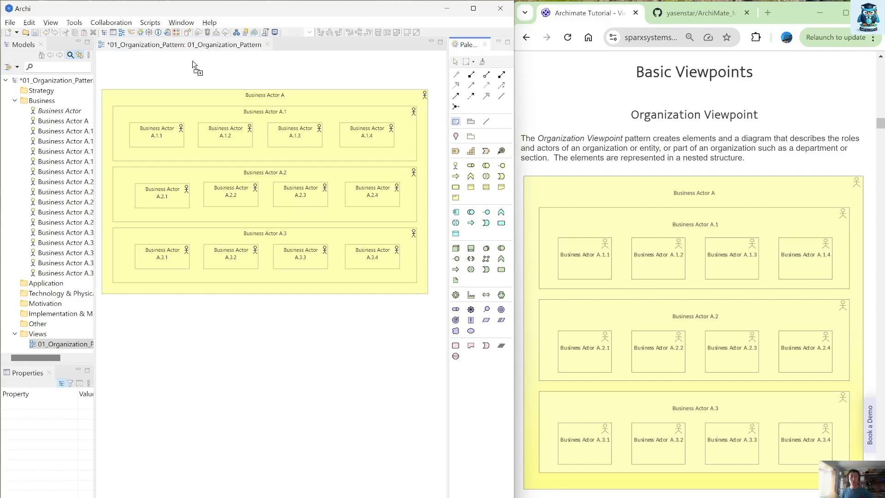
pyautogui.click(188, 60)
pyautogui.click(323, 81)
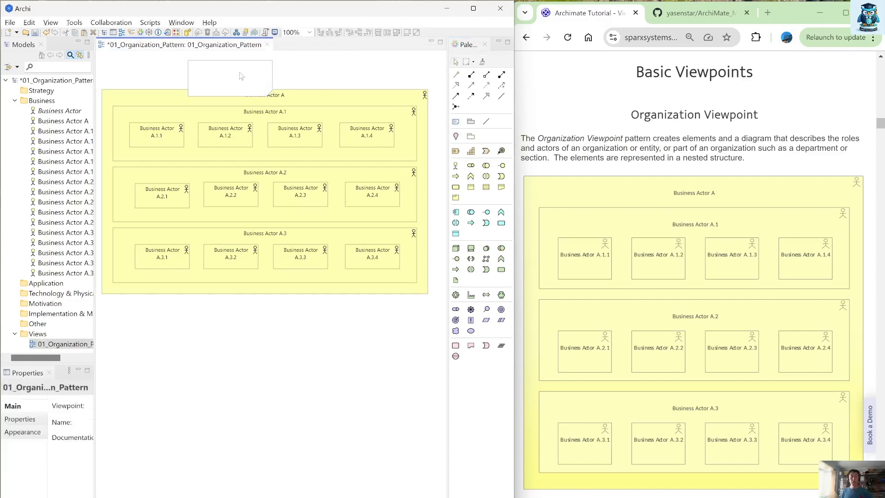
pyautogui.click(238, 75)
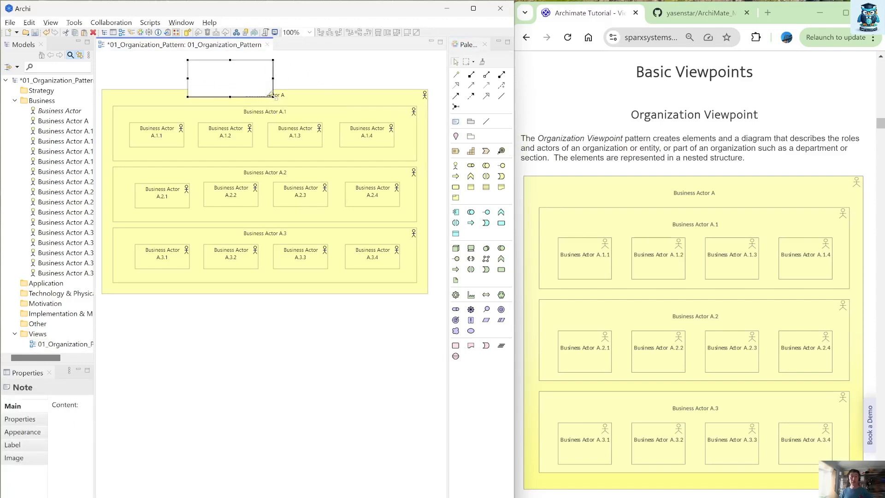
pyautogui.moveTo(272, 96); pyautogui.dragTo(335, 79)
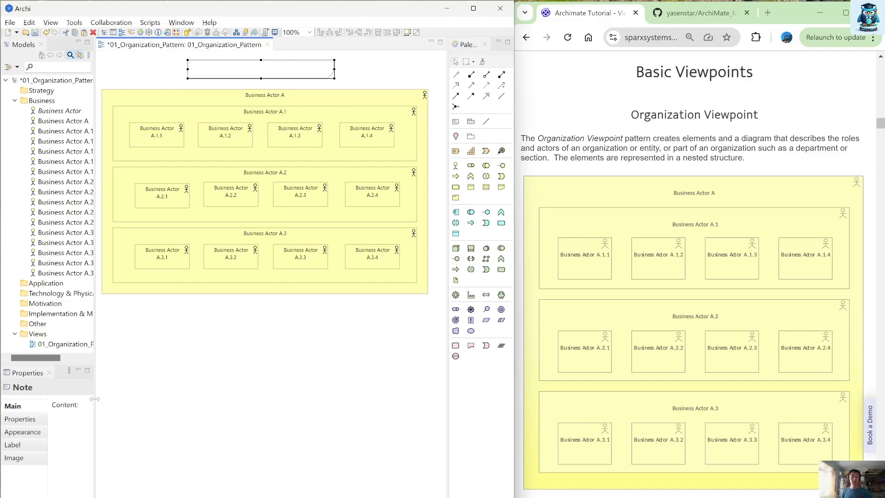
# - Enter "test" as the content of the note above Business Actor A
pyautogui.moveTo(95, 405); pyautogui.dragTo(219, 417)
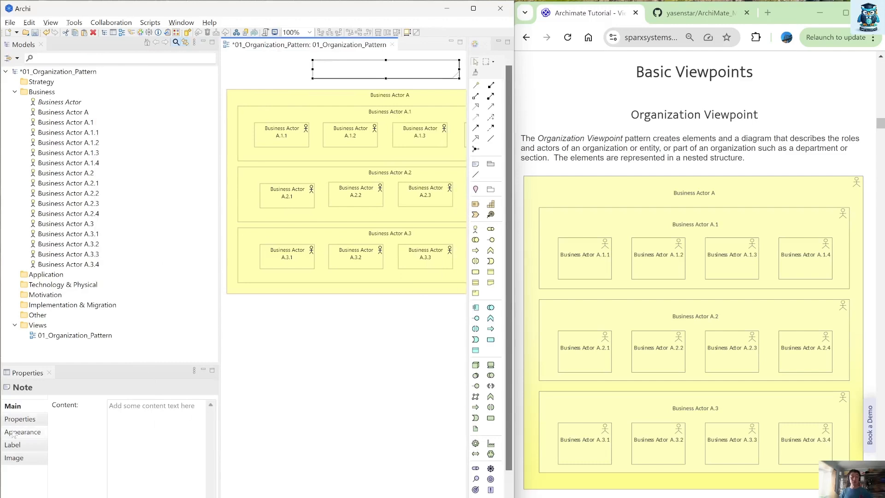
pyautogui.click(178, 459)
pyautogui.write('test')
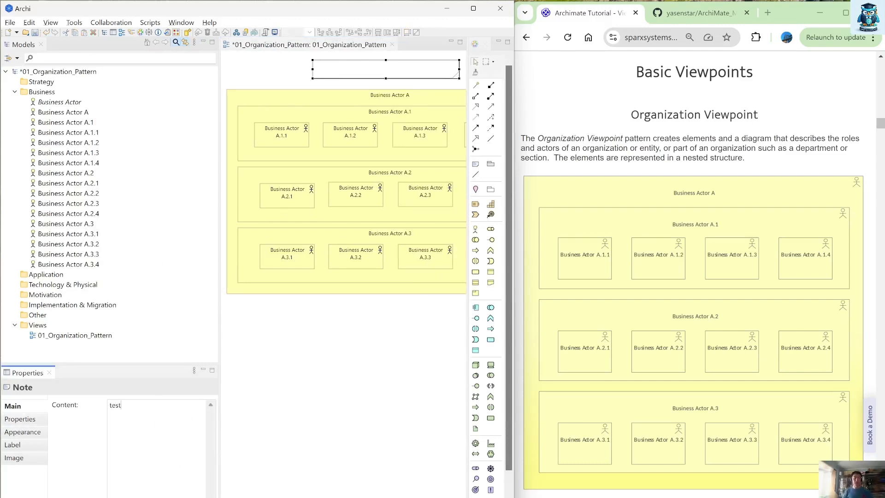
pyautogui.click(274, 395)
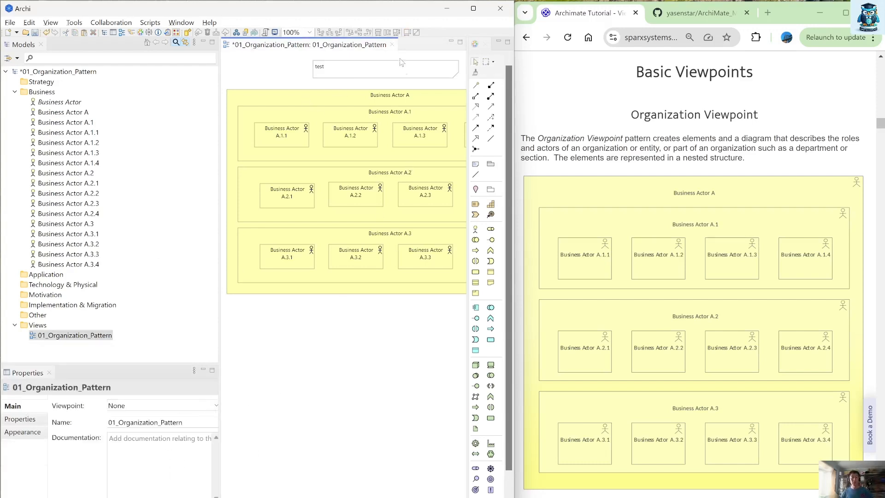
# - Clear the note's content and give it the label expression $view{name} so it displays the view's name
pyautogui.click(395, 73)
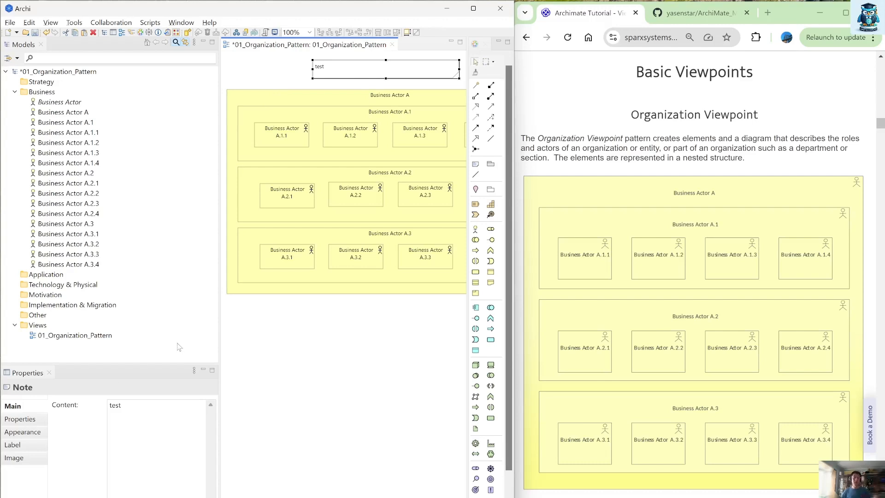
pyautogui.click(152, 414)
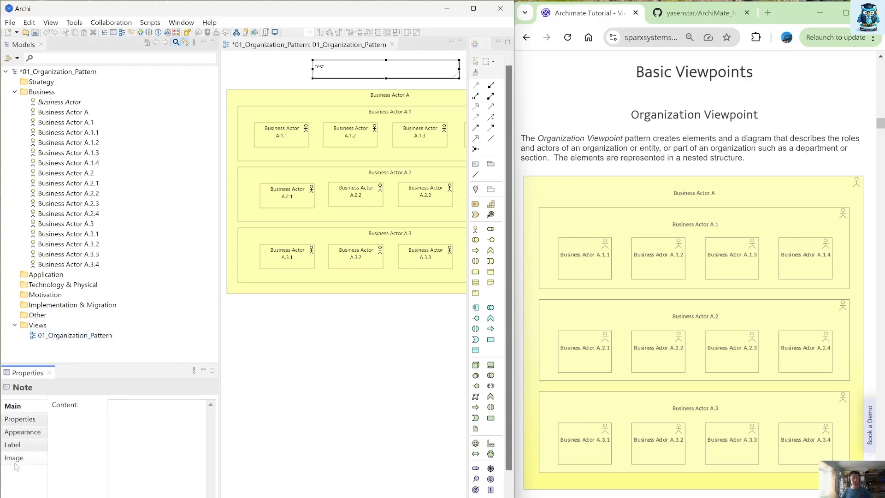
pyautogui.click(13, 444)
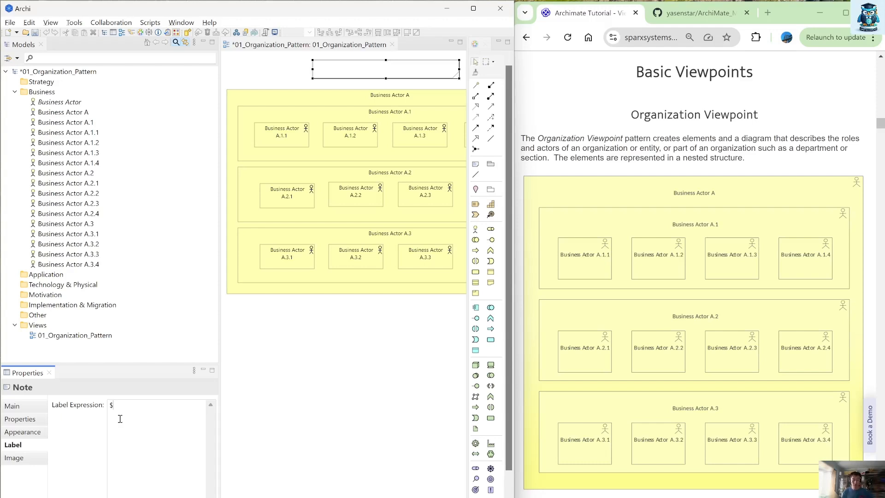
pyautogui.write('v')
pyautogui.write('{name')
pyautogui.click(62, 334)
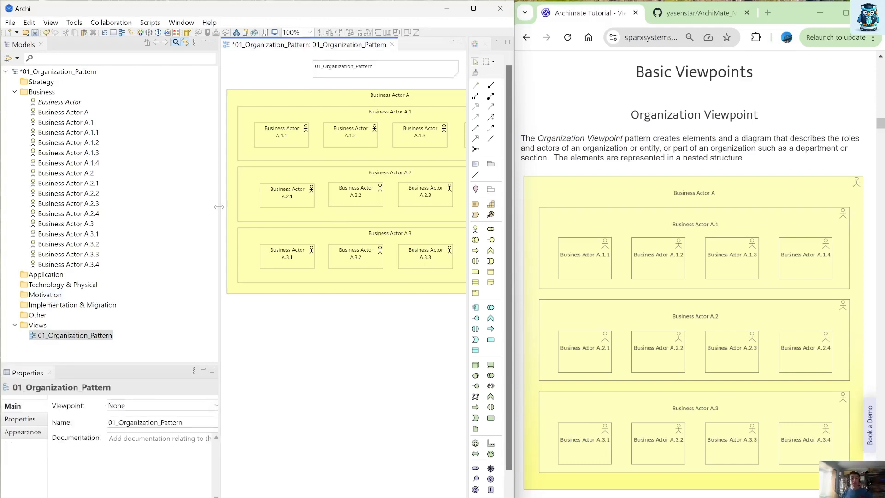
# - Set the border of the title note to None
pyautogui.moveTo(219, 212); pyautogui.dragTo(99, 199)
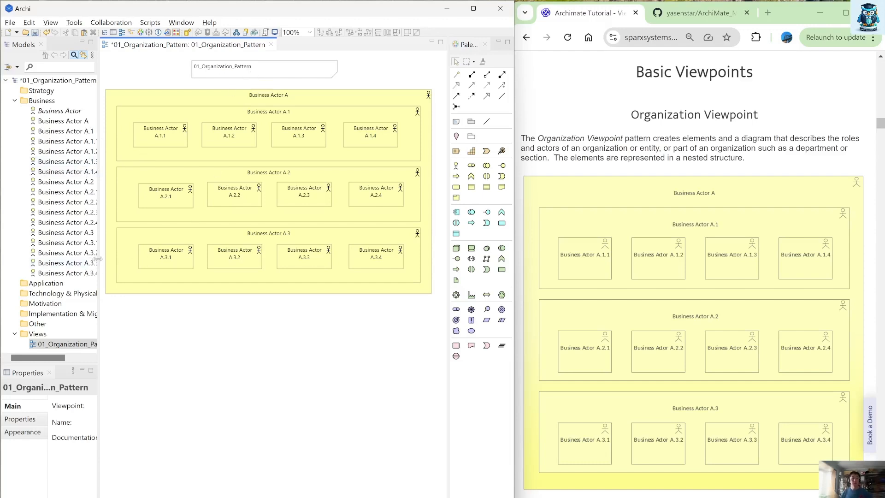
pyautogui.moveTo(100, 262); pyautogui.dragTo(182, 262)
pyautogui.click(317, 76)
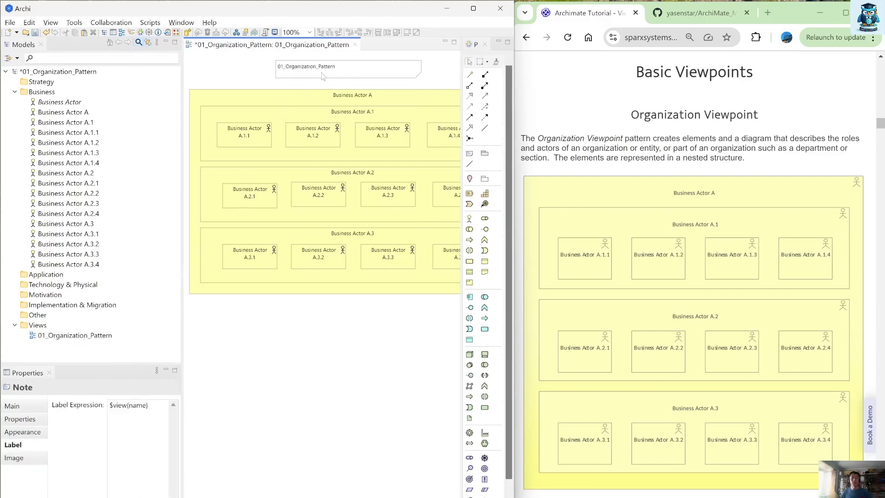
pyautogui.click(23, 432)
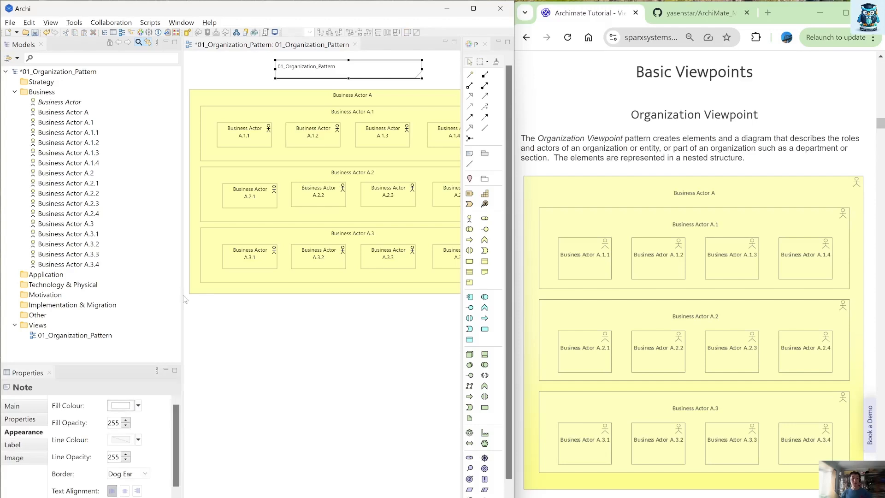
pyautogui.moveTo(183, 295); pyautogui.dragTo(247, 303)
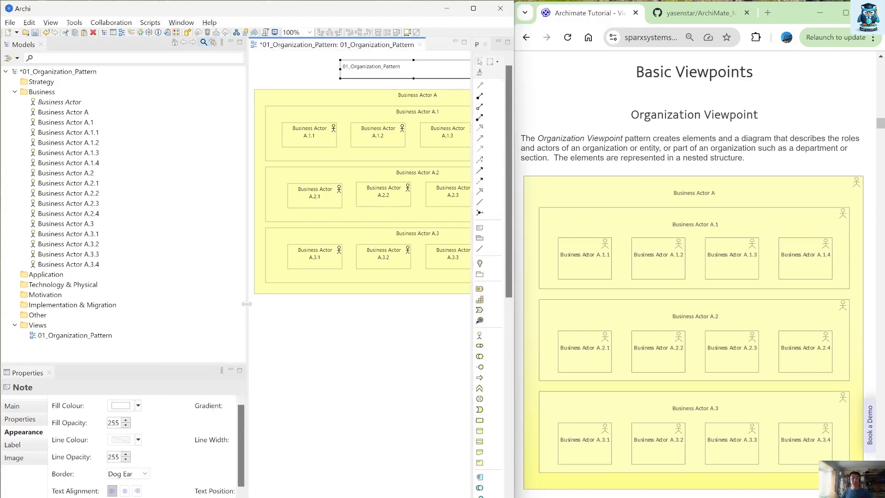
pyautogui.click(146, 474)
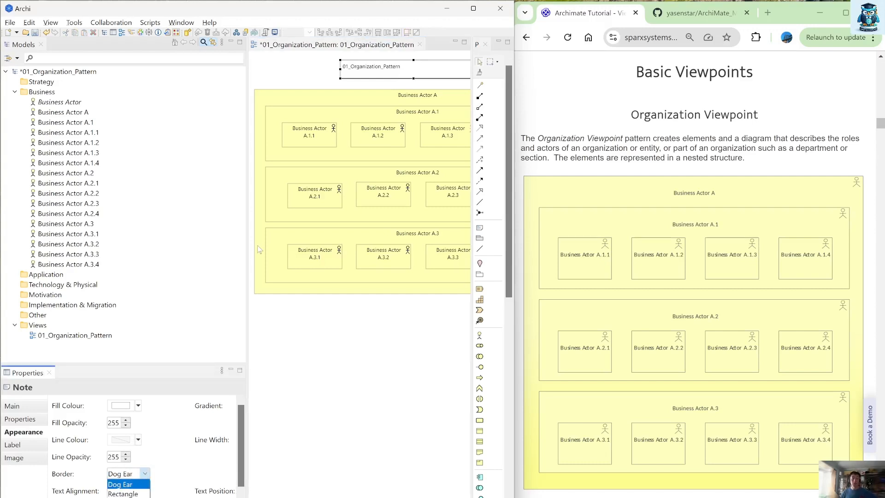
pyautogui.click(124, 497)
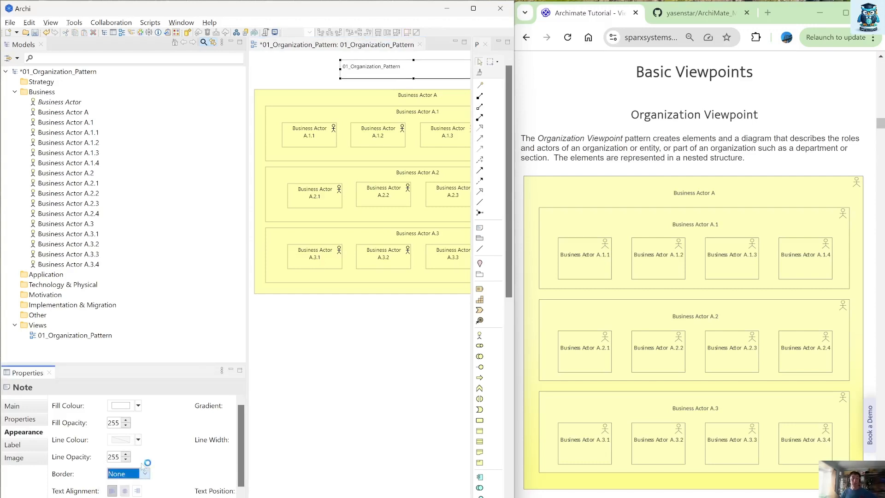
# - Try the Rectangle border on the title note and switch it back to None
pyautogui.moveTo(247, 167); pyautogui.dragTo(206, 167)
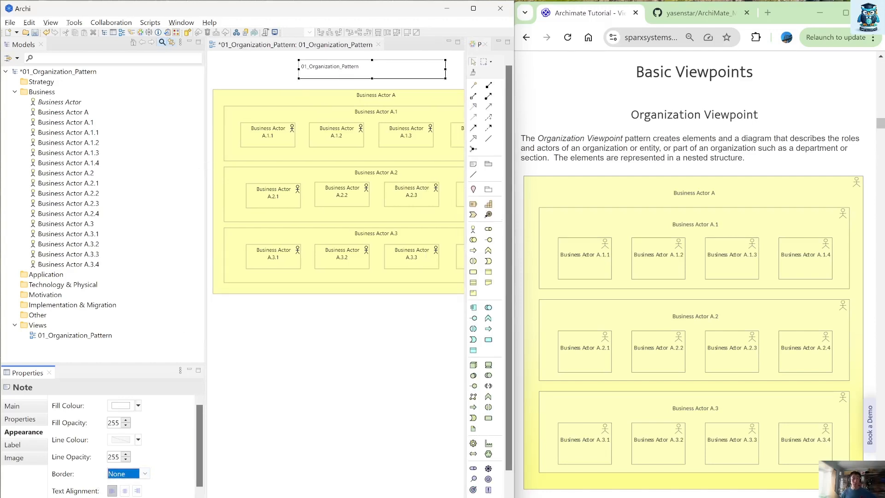
pyautogui.click(128, 472)
pyautogui.click(126, 491)
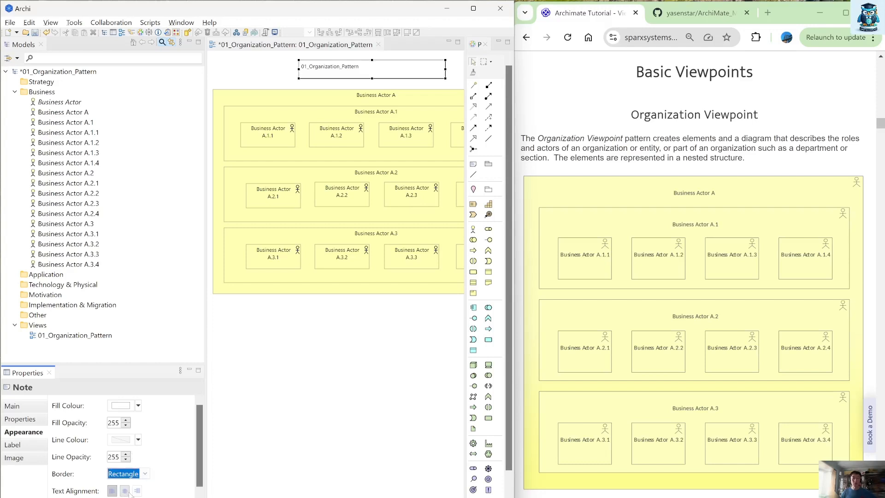
pyautogui.click(278, 406)
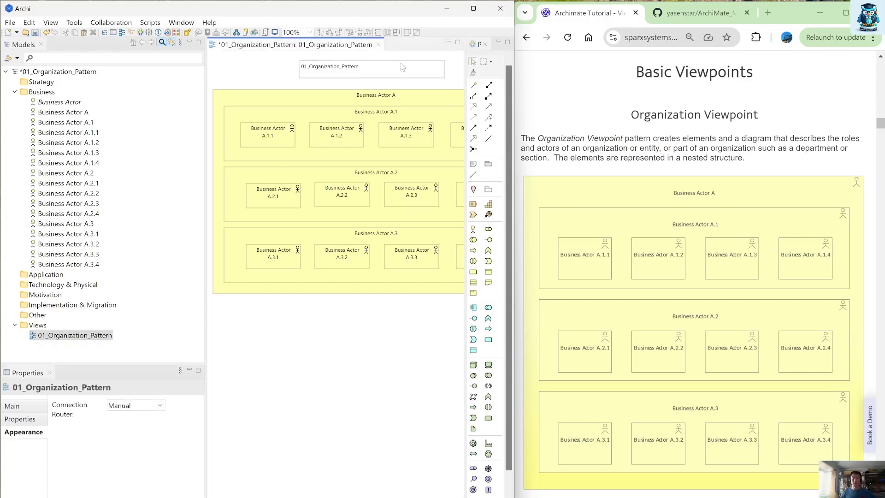
pyautogui.click(361, 66)
pyautogui.click(128, 476)
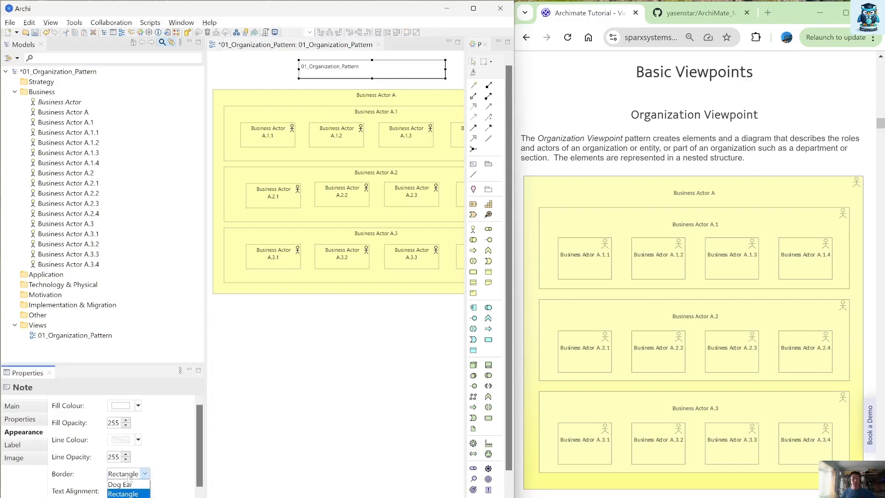
pyautogui.click(125, 497)
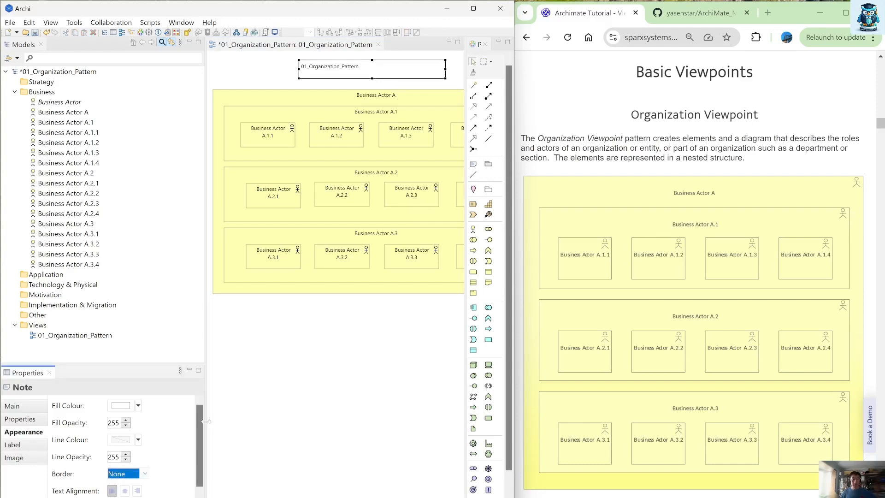
# - Centre the title note's text horizontally and position it in the vertical middle
pyautogui.moveTo(205, 422); pyautogui.dragTo(322, 422)
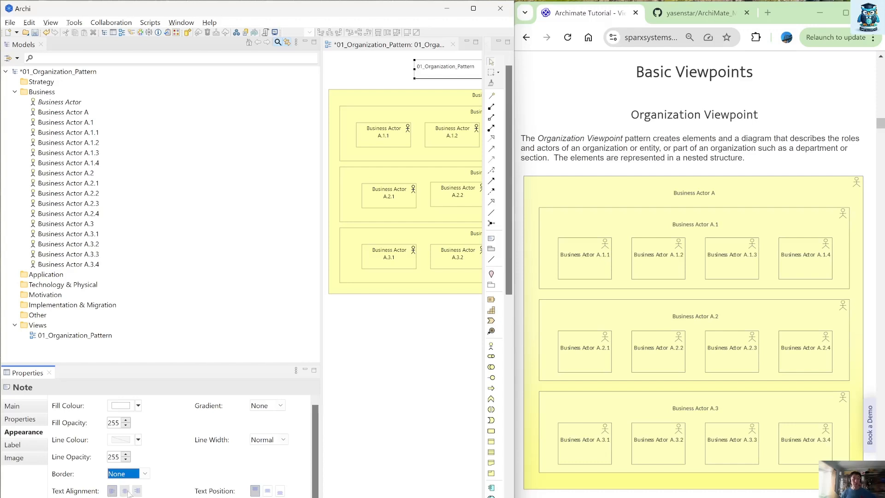
pyautogui.click(127, 492)
pyautogui.click(268, 491)
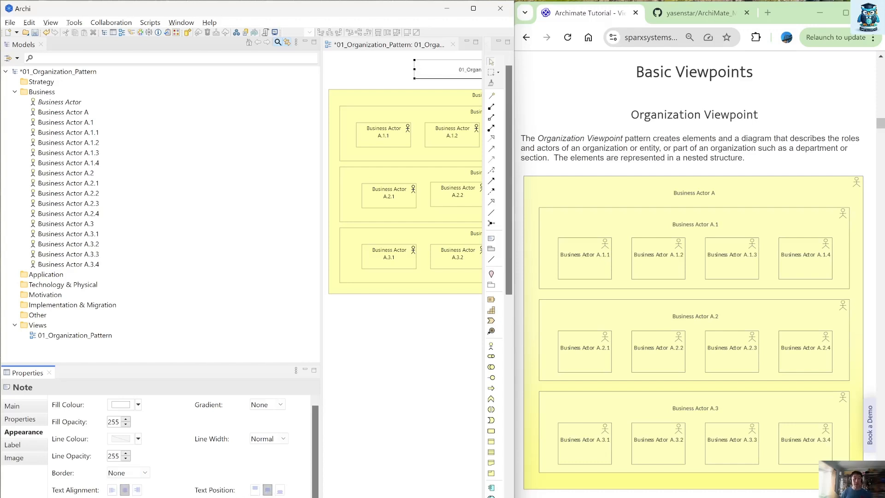
# - Set the title note's font to Segoe UI Bold, size 10
pyautogui.click(138, 497)
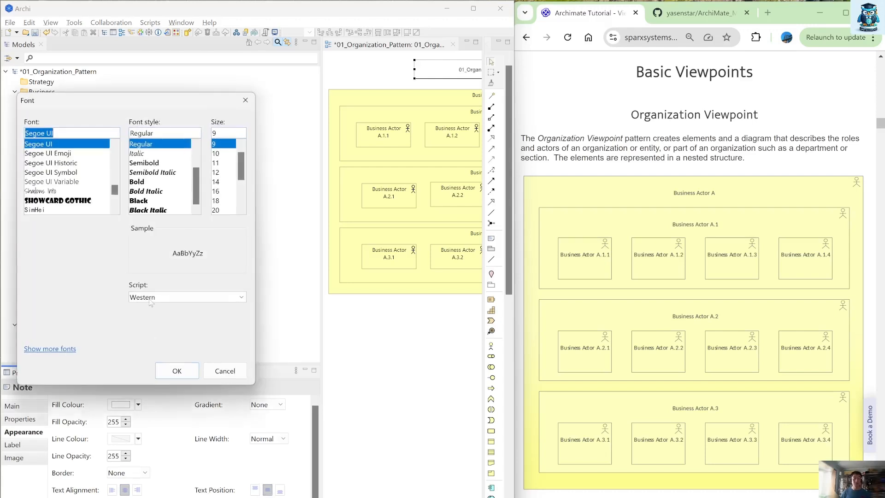
pyautogui.click(144, 184)
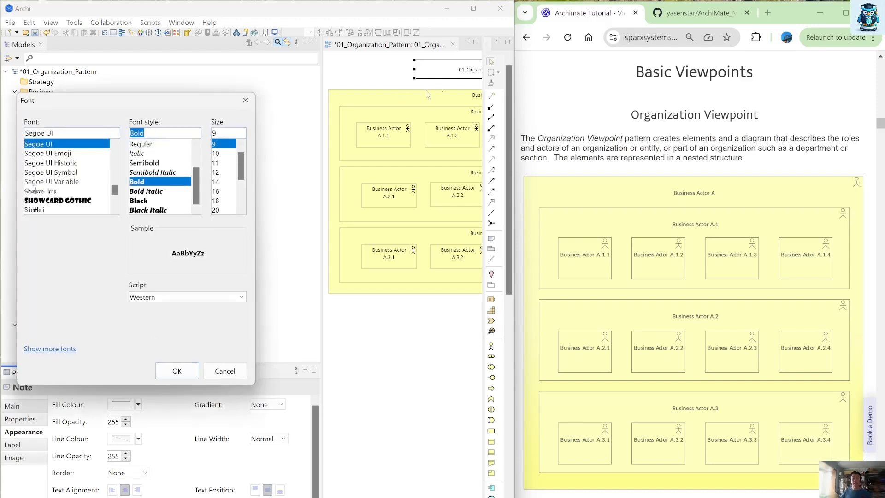
pyautogui.click(217, 154)
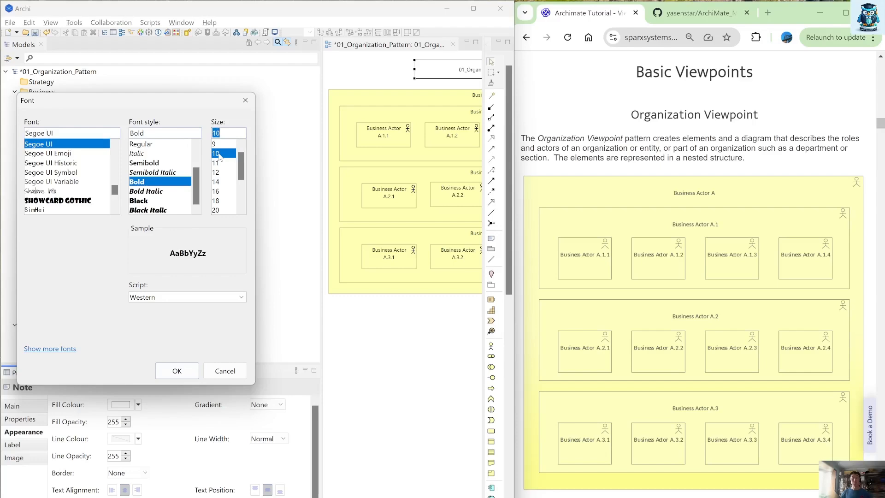
pyautogui.click(177, 371)
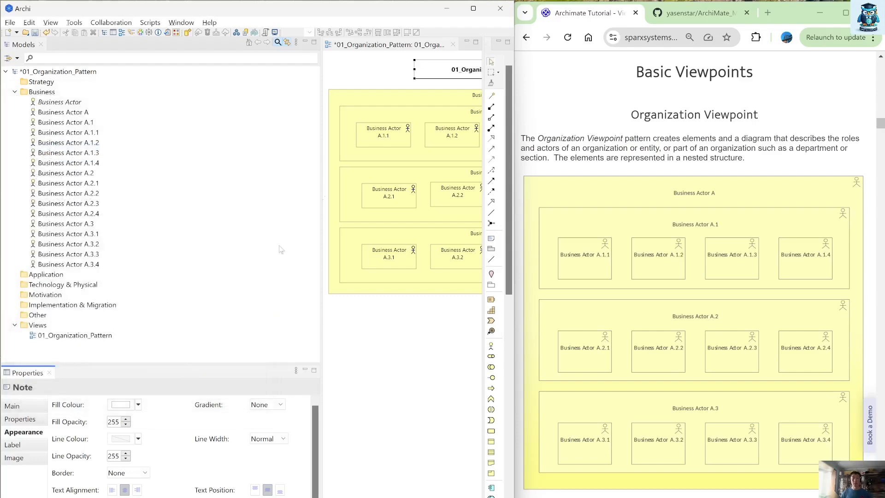
# - Widen the diagram area to show the whole view and shift the title note slightly right above Business Actor A
pyautogui.moveTo(168, 122); pyautogui.dragTo(95, 122)
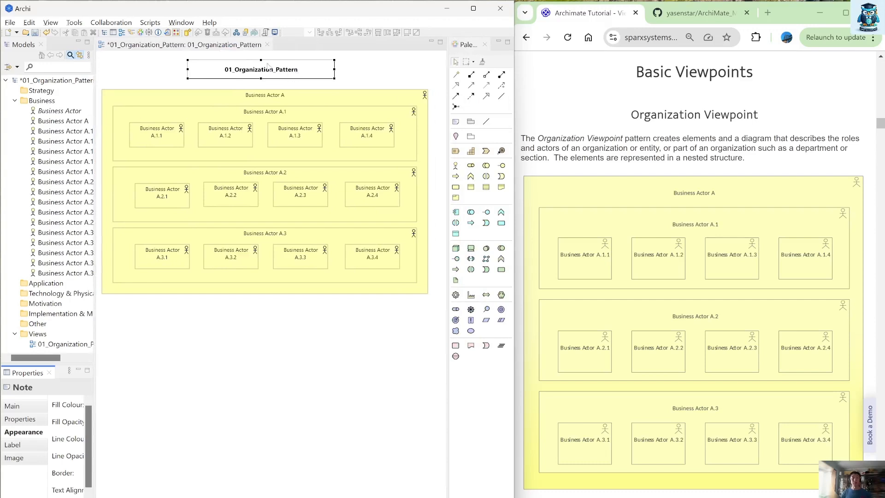
pyautogui.moveTo(267, 69); pyautogui.dragTo(275, 70)
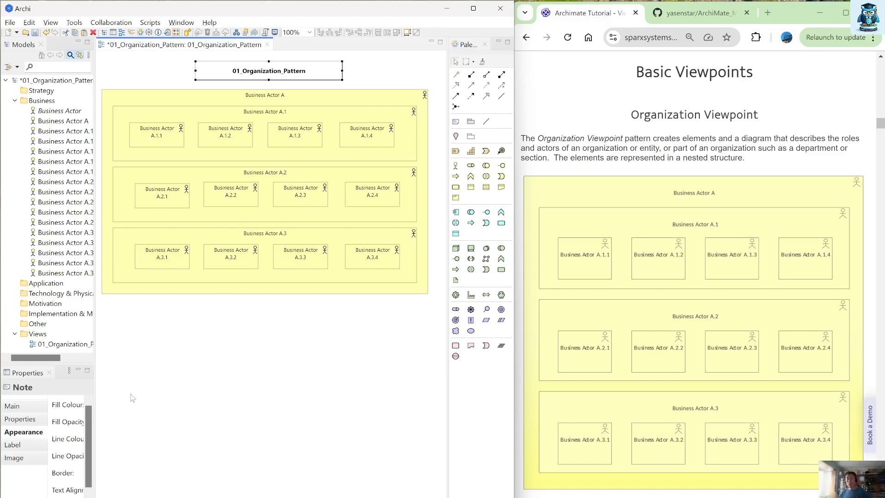
pyautogui.scroll(-9, 672, 277)
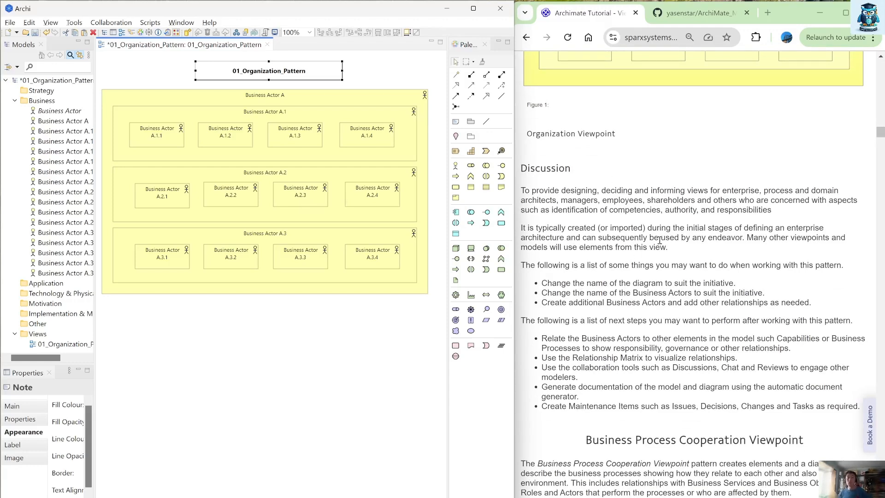
pyautogui.scroll(8, 646, 236)
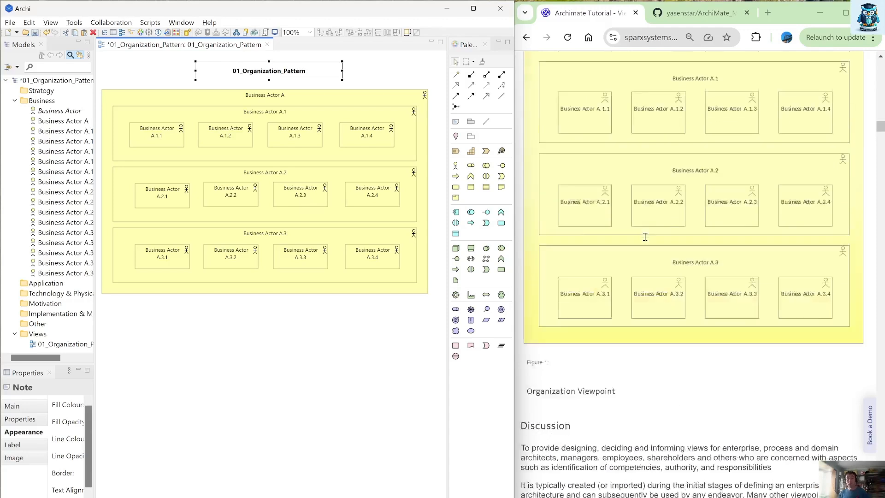